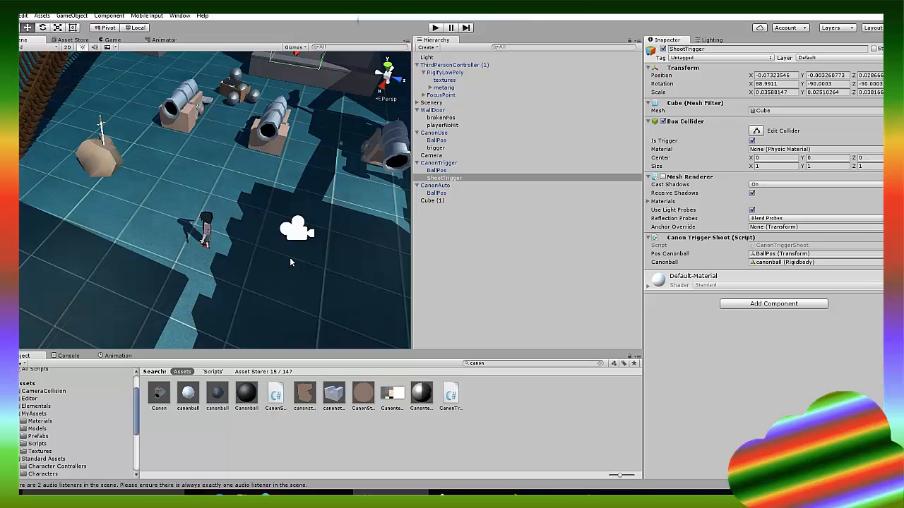
Step: Orbit the Scene view down to a low angle over the cannon and courtyard floor
{"action": "left_click_drag", "start_coordinate": [289, 262], "coordinate": [300, 189], "text": "alt"}
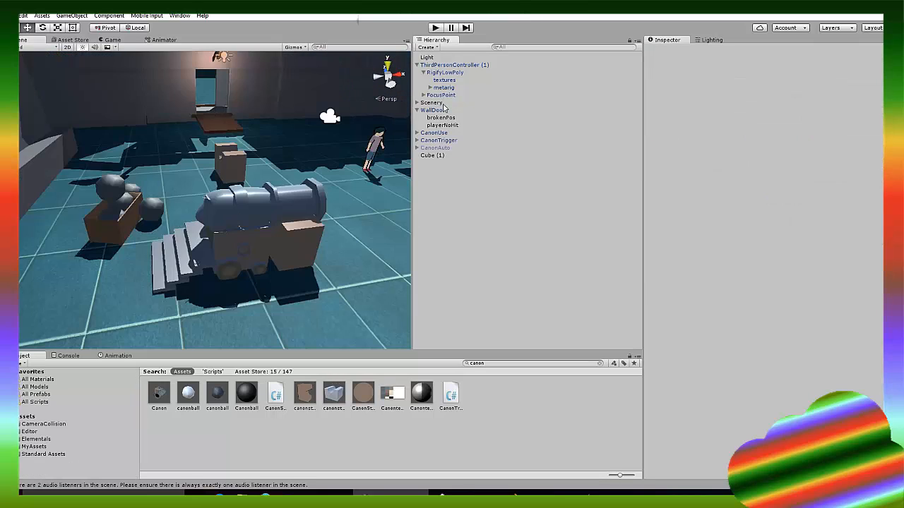
Step: Review the CanonUse, CanonTrigger and CanonAuto objects in the Hierarchy, then start play mode
{"action": "left_click", "coordinate": [438, 133]}
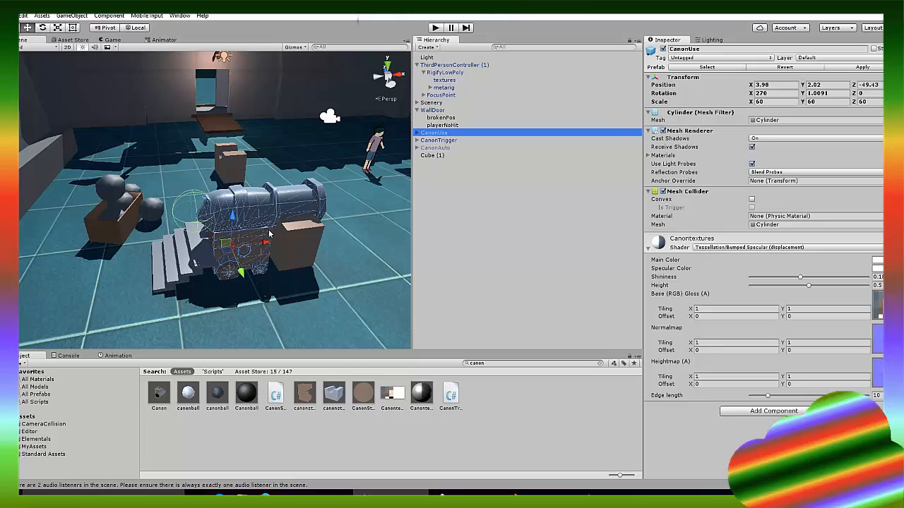
{"action": "left_click", "coordinate": [452, 140]}
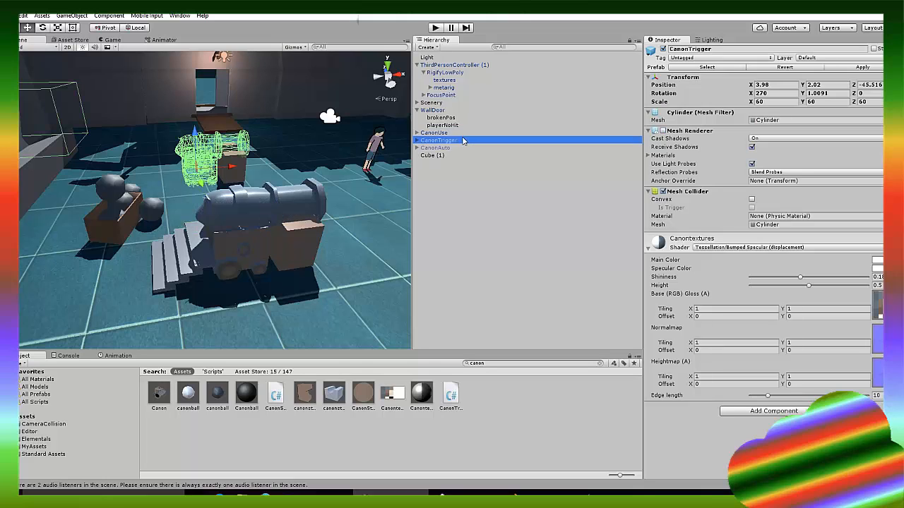
{"action": "left_click", "coordinate": [446, 148]}
{"action": "left_click", "coordinate": [445, 140]}
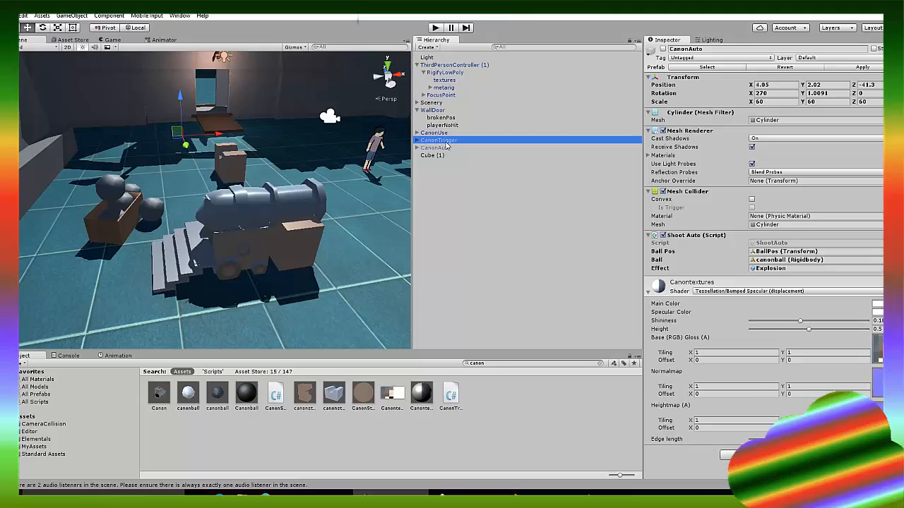
{"action": "left_click", "coordinate": [442, 133]}
{"action": "left_click", "coordinate": [435, 27]}
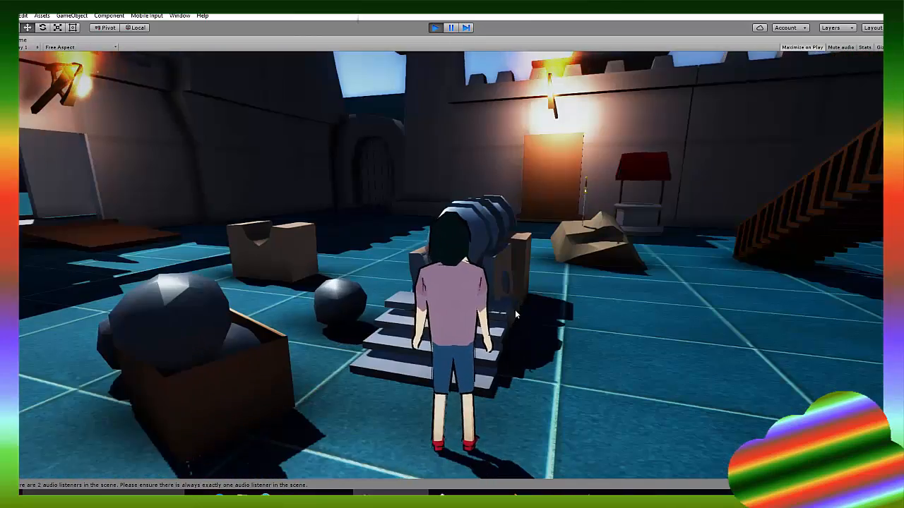
Step: Walk the character up to the cannon, fire it at the rock with E, and continue across the courtyard
{"action": "key", "text": "w"}
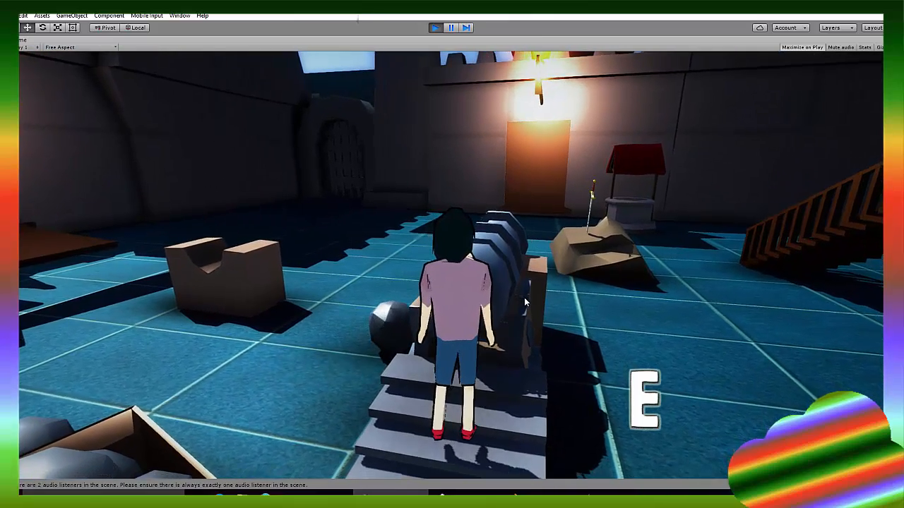
{"action": "key", "text": "e"}
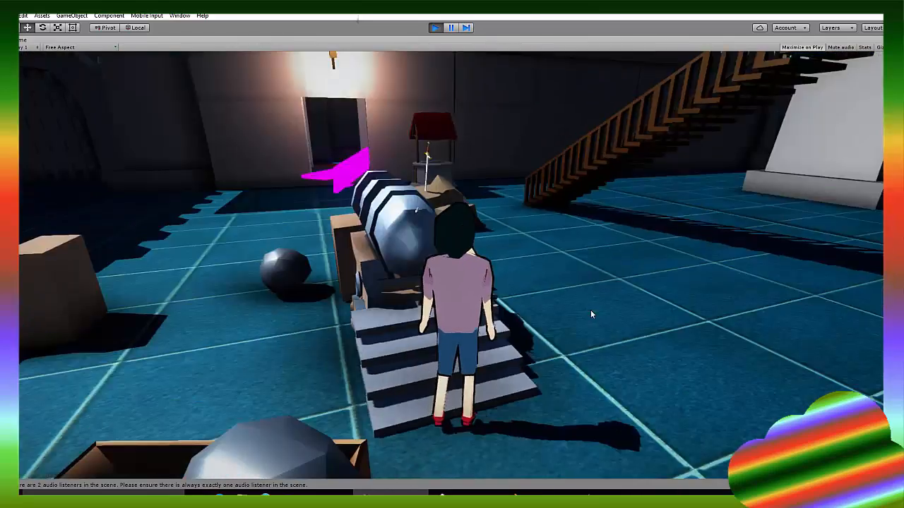
{"action": "key", "text": "w"}
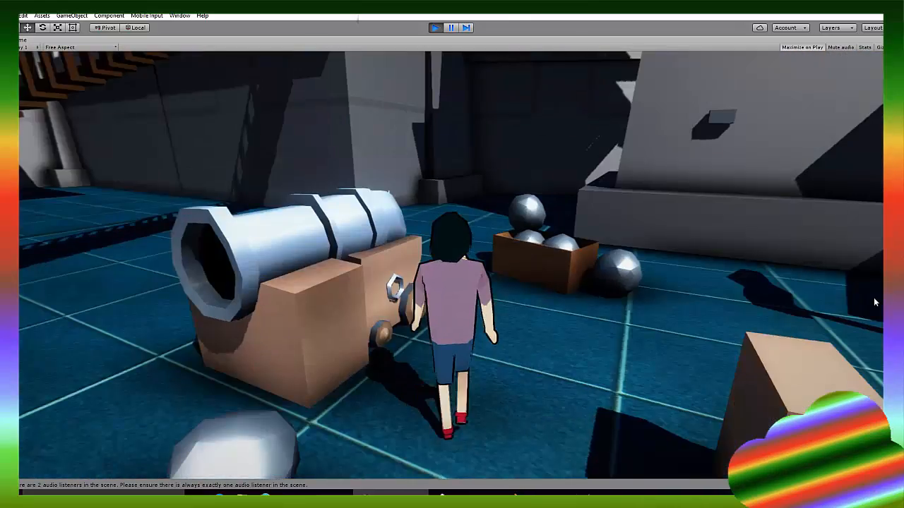
{"action": "key", "text": "w"}
{"action": "key", "text": "e"}
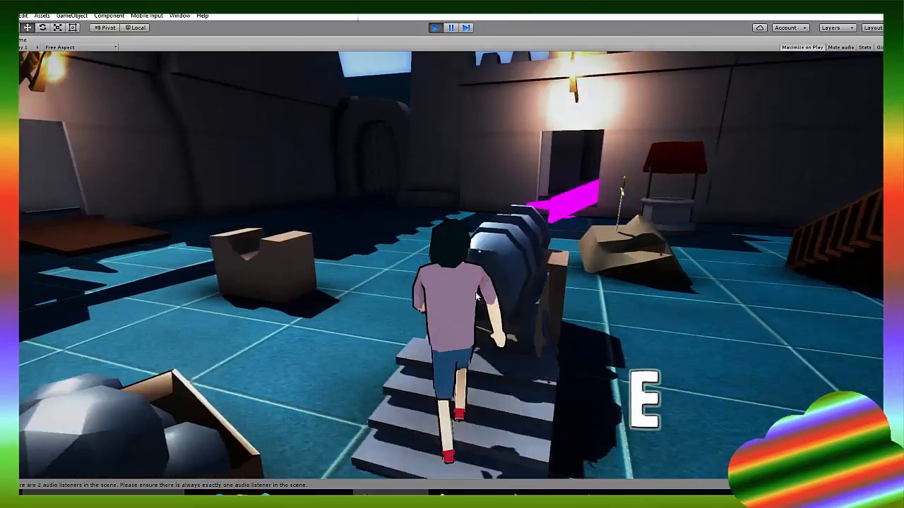
Step: Fire the cannon again, stop the game, replay the scene and fire once more
{"action": "key", "text": "w"}
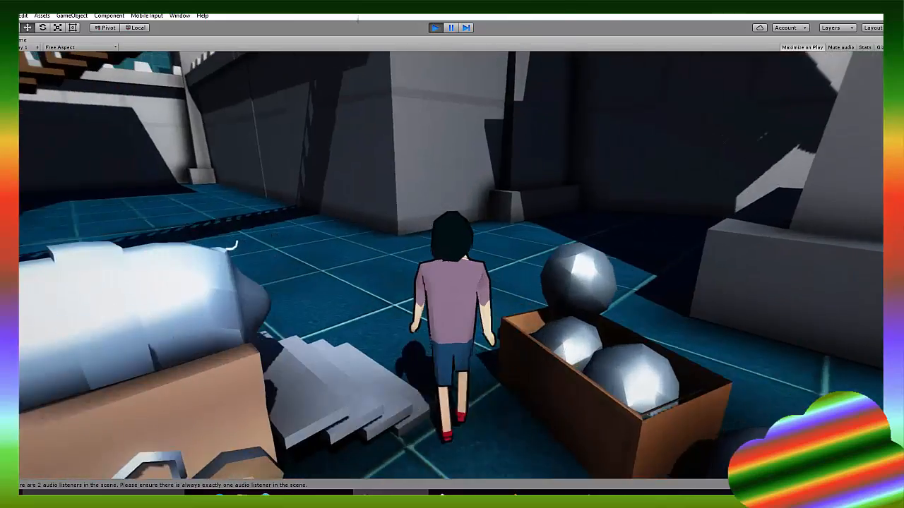
{"action": "key", "text": "e"}
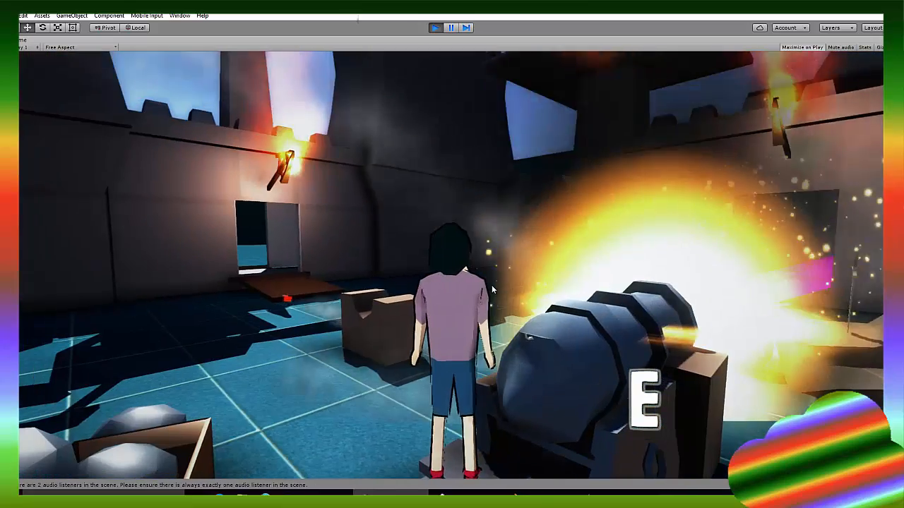
{"action": "key", "text": "w"}
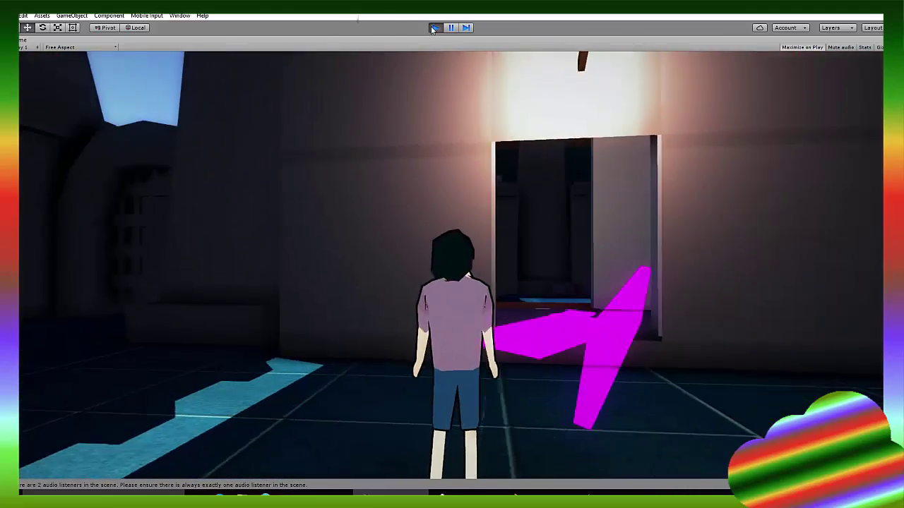
{"action": "left_click", "coordinate": [434, 27]}
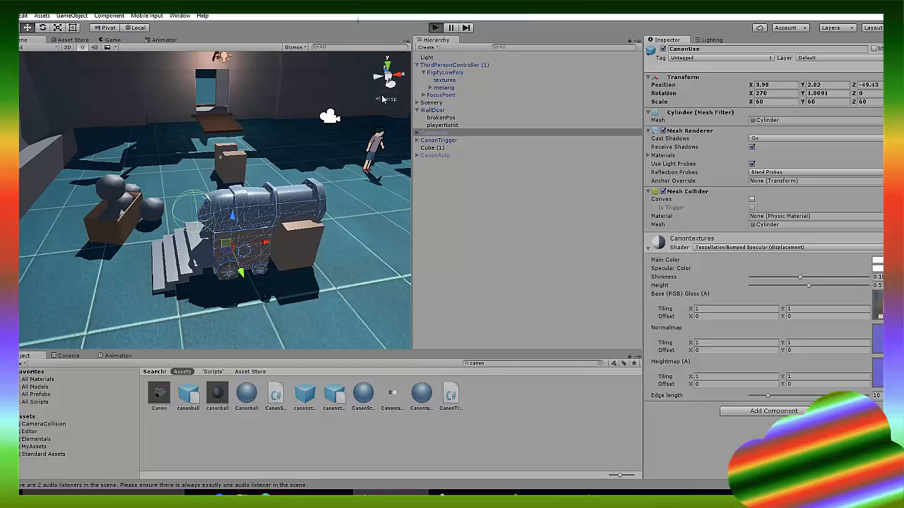
{"action": "key", "text": "ctrl+p"}
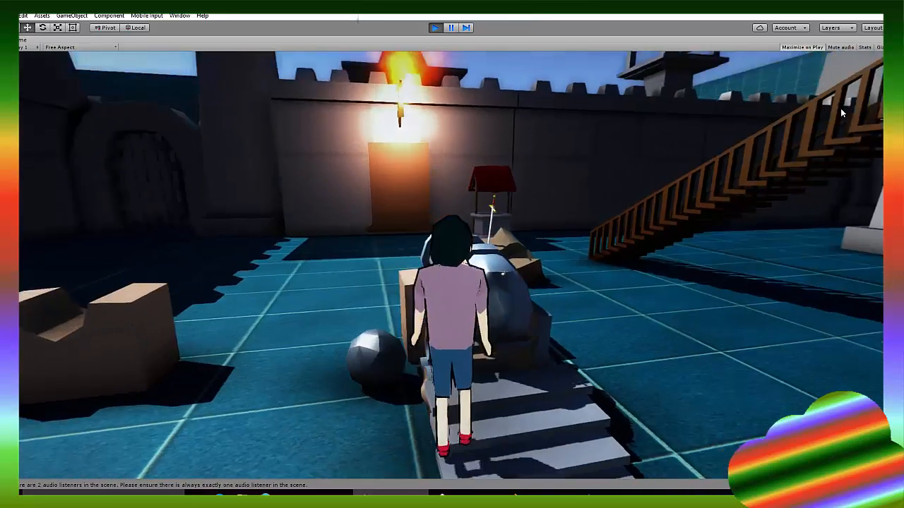
{"action": "key", "text": "e"}
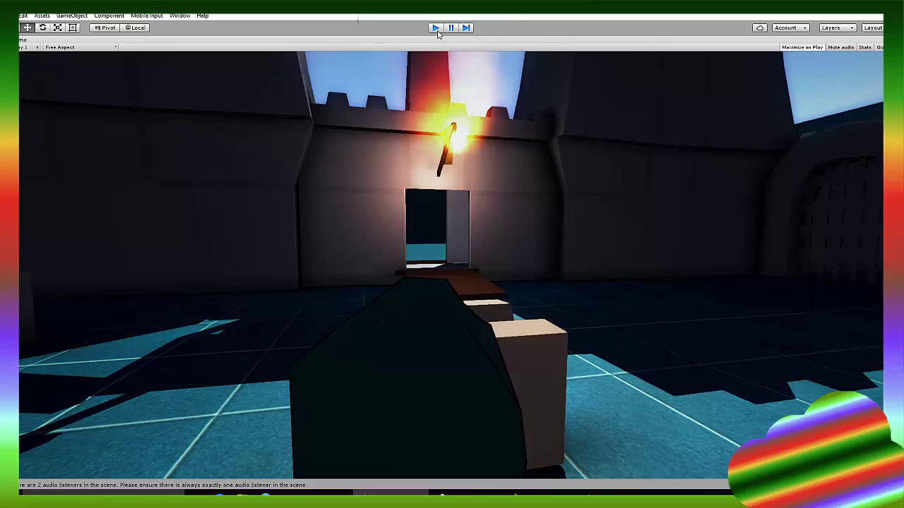
Step: Stop play, enable CanonTrigger's Mesh Renderer, then run the scene and walk toward the cannons
{"action": "left_click", "coordinate": [435, 28]}
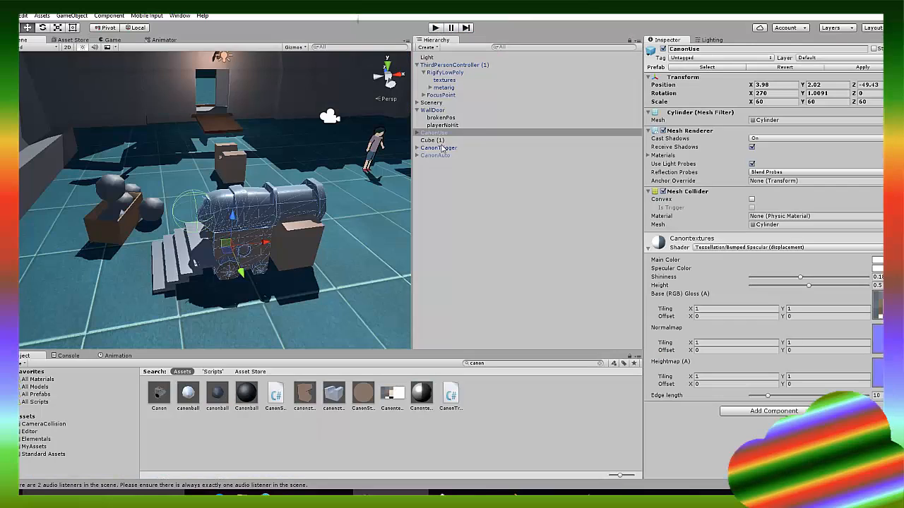
{"action": "left_click", "coordinate": [442, 148]}
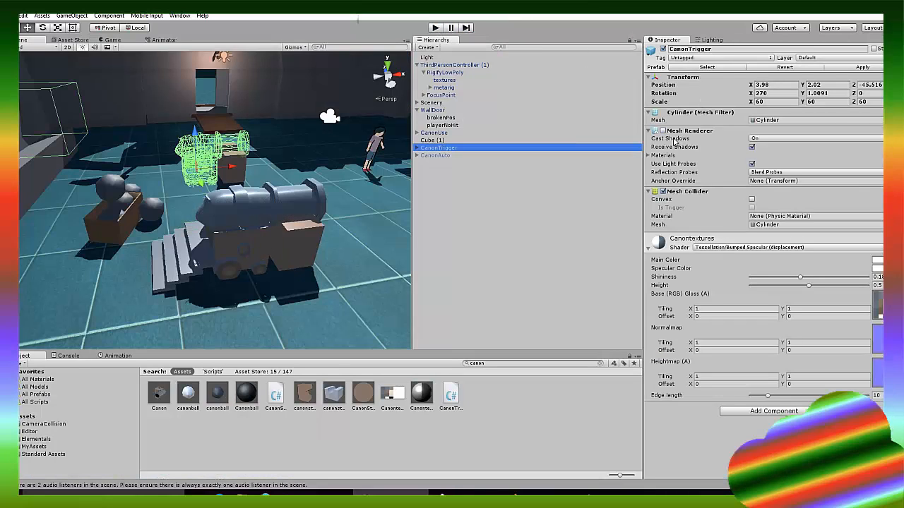
{"action": "left_click", "coordinate": [662, 131]}
{"action": "left_click", "coordinate": [435, 27]}
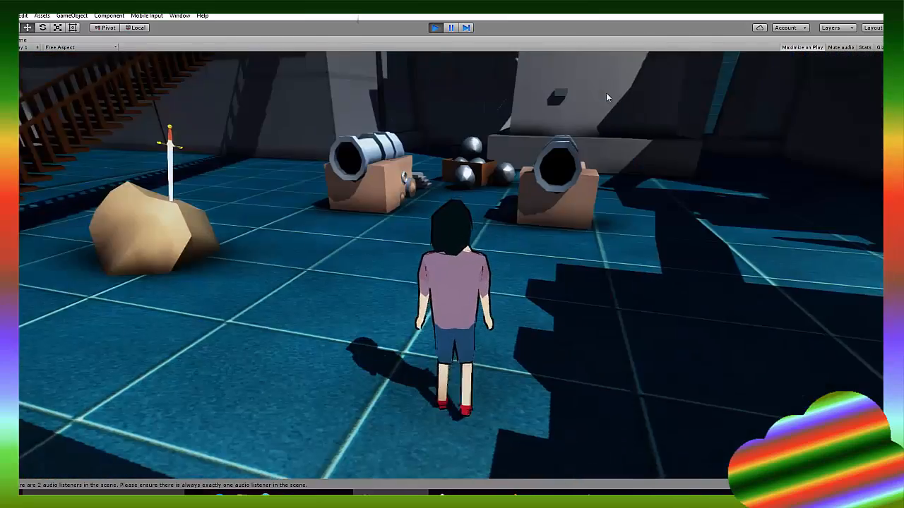
{"action": "key", "text": "w"}
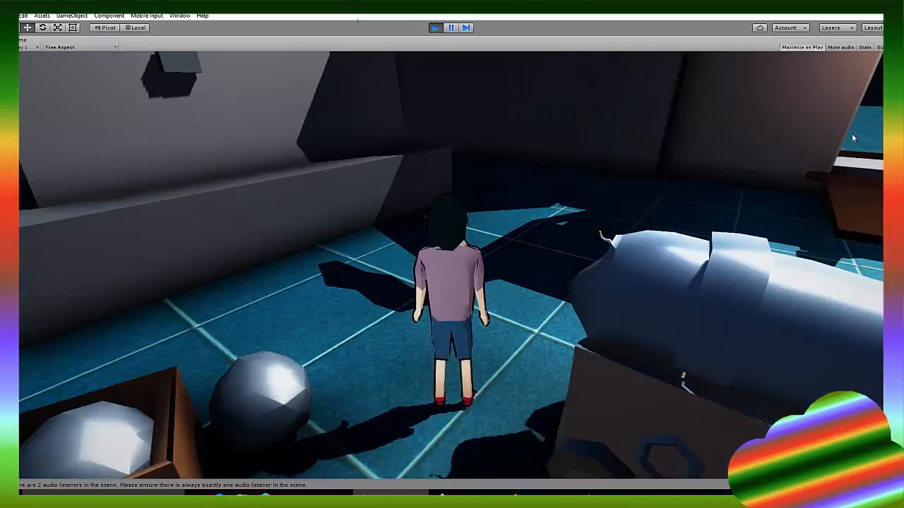
{"action": "key", "text": "w"}
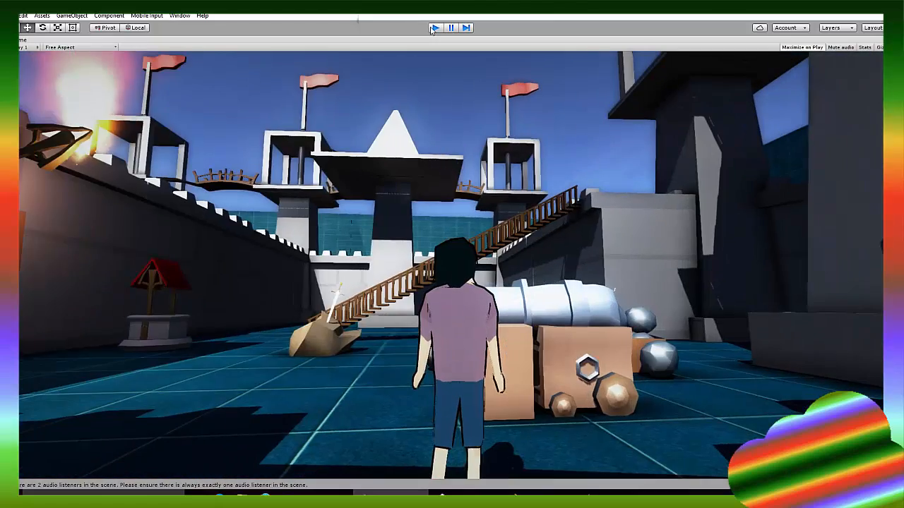
Step: Stop play, select the CanonAuto cannon with its shooting script, and run the scene again
{"action": "left_click", "coordinate": [435, 27]}
{"action": "left_click_drag", "start_coordinate": [400, 78], "coordinate": [302, 82], "text": "alt"}
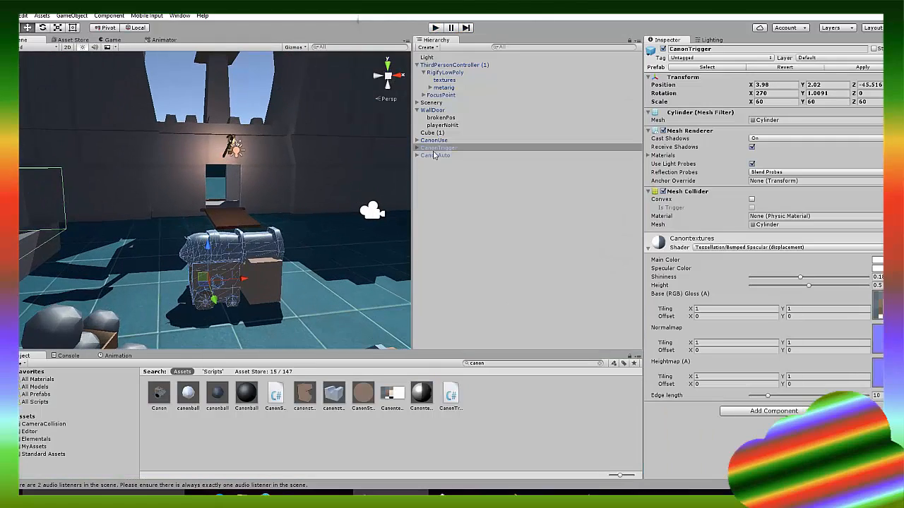
{"action": "left_click", "coordinate": [435, 155]}
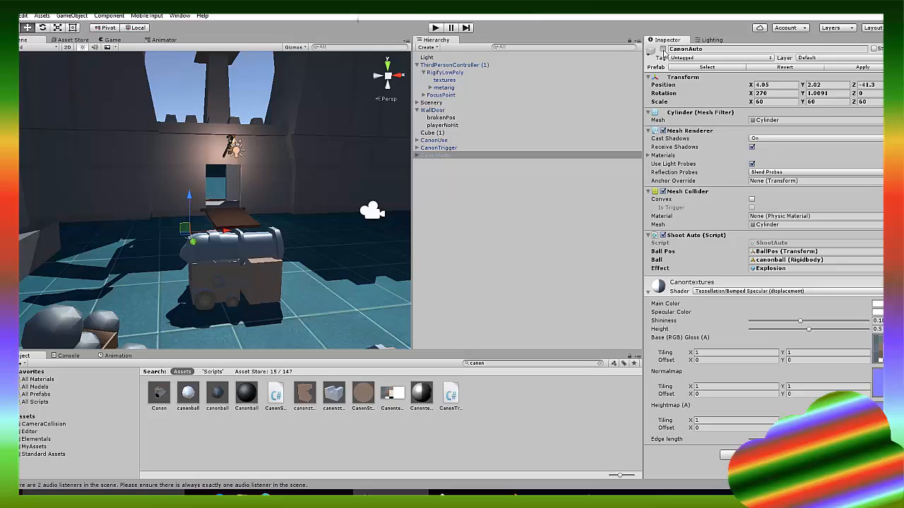
{"action": "left_click", "coordinate": [435, 28]}
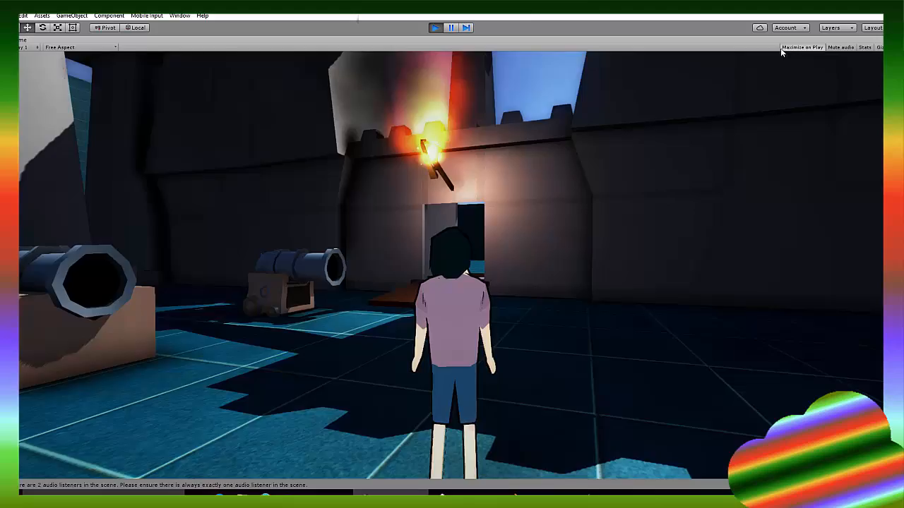
Step: Walk the character near the cannons until CanonAuto fires, then stop the game
{"action": "key", "text": "w"}
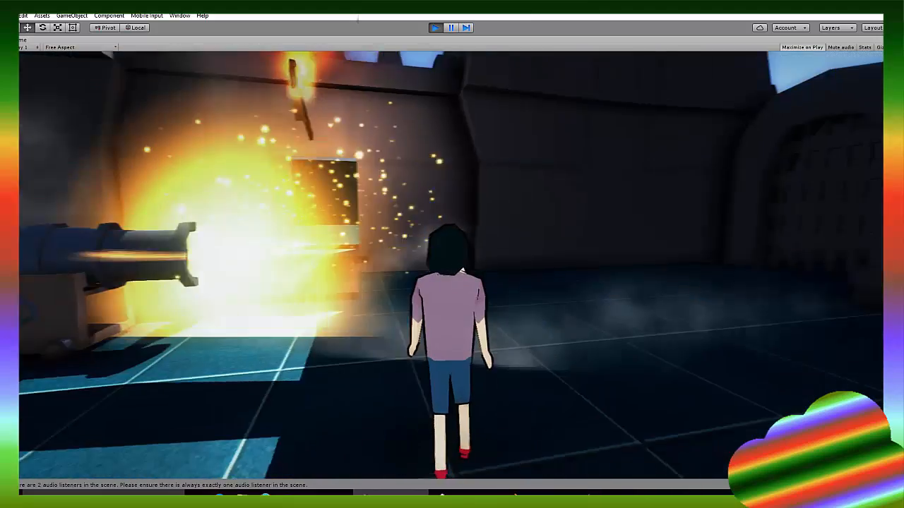
{"action": "key", "text": "w"}
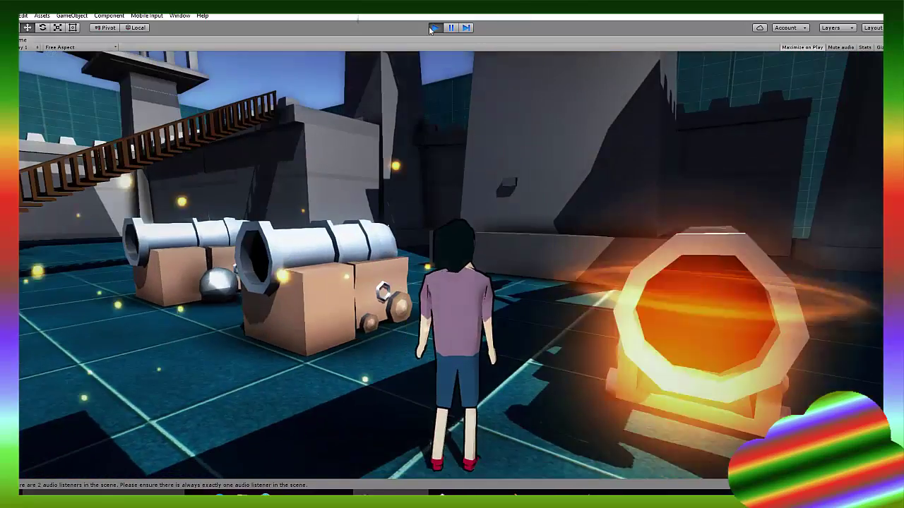
{"action": "left_click", "coordinate": [430, 29]}
{"action": "mouse_move", "coordinate": [212, 198]}
{"action": "right_mouse_down"}
{"action": "mouse_move", "coordinate": [101, 153]}
{"action": "mouse_move", "coordinate": [180, 208]}
{"action": "right_mouse_up"}
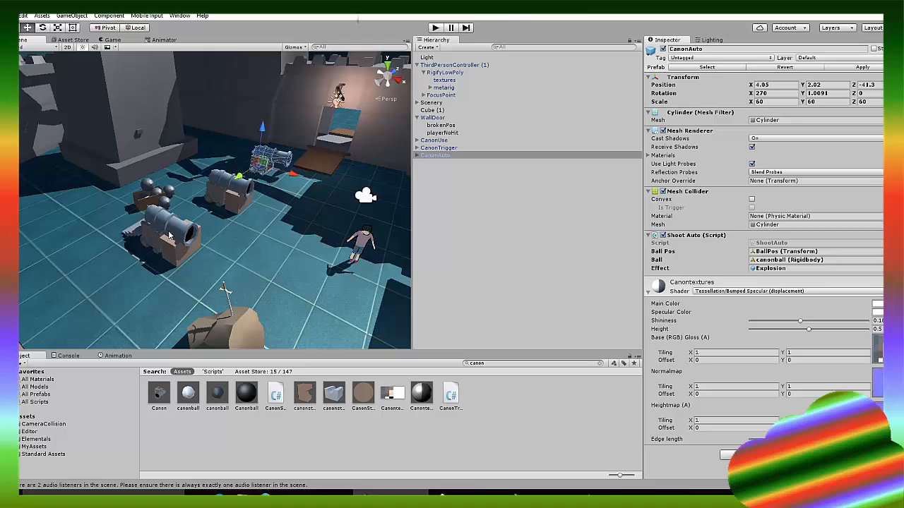
Step: Frame the CanonUse cannon in the scene and select the CanonTrigger object
{"action": "left_click", "coordinate": [169, 235]}
{"action": "key", "text": "f"}
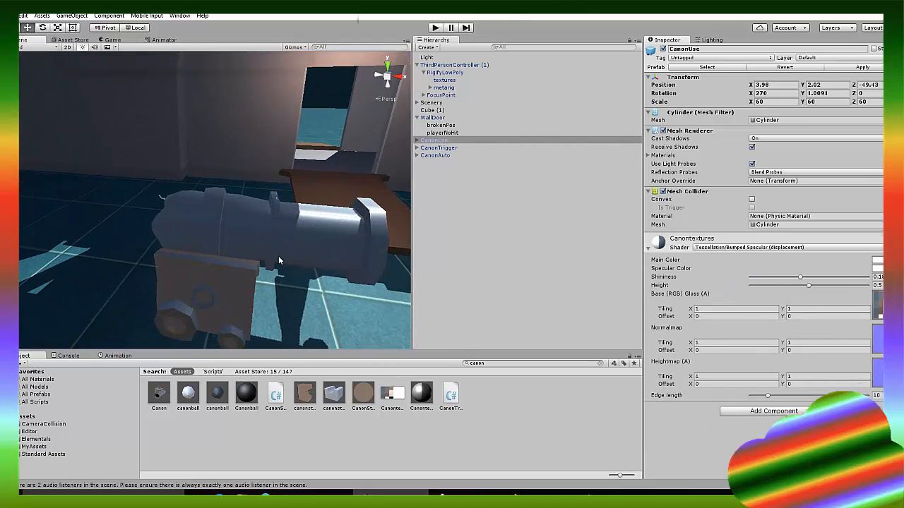
{"action": "scroll", "coordinate": [279, 261], "scroll_direction": "down", "scroll_amount": 5}
{"action": "left_click", "coordinate": [257, 270]}
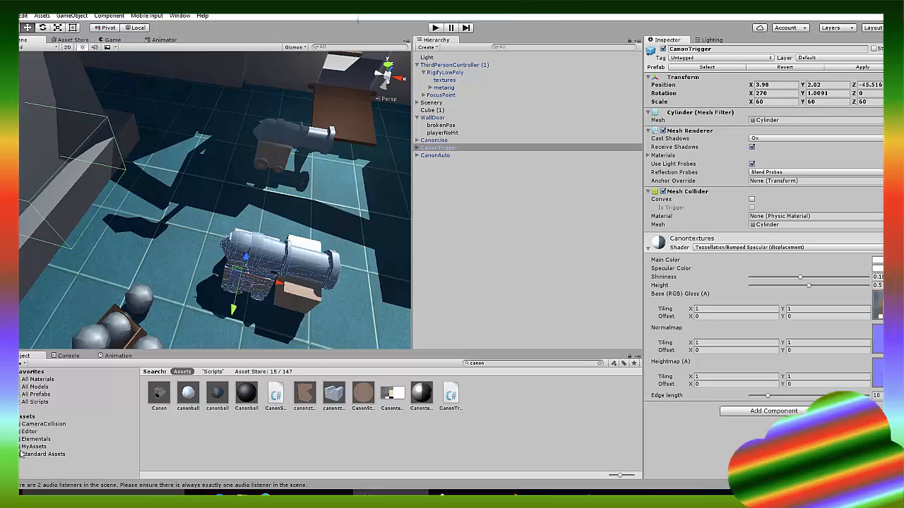
{"action": "scroll", "coordinate": [35, 444], "scroll_direction": "down", "scroll_amount": 1}
Step: Open CanonTriggerShoot from the Scripts folder in Visual Studio
{"action": "left_click", "coordinate": [39, 458]}
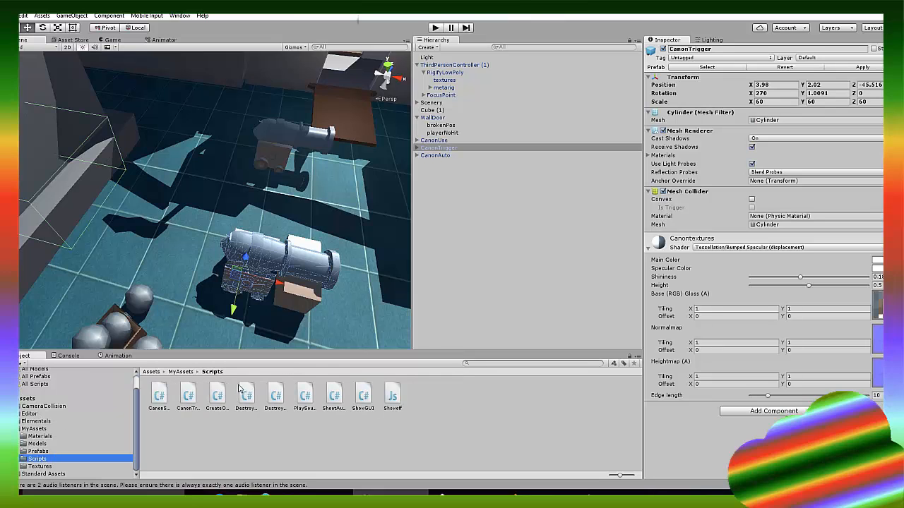
{"action": "left_click", "coordinate": [187, 401]}
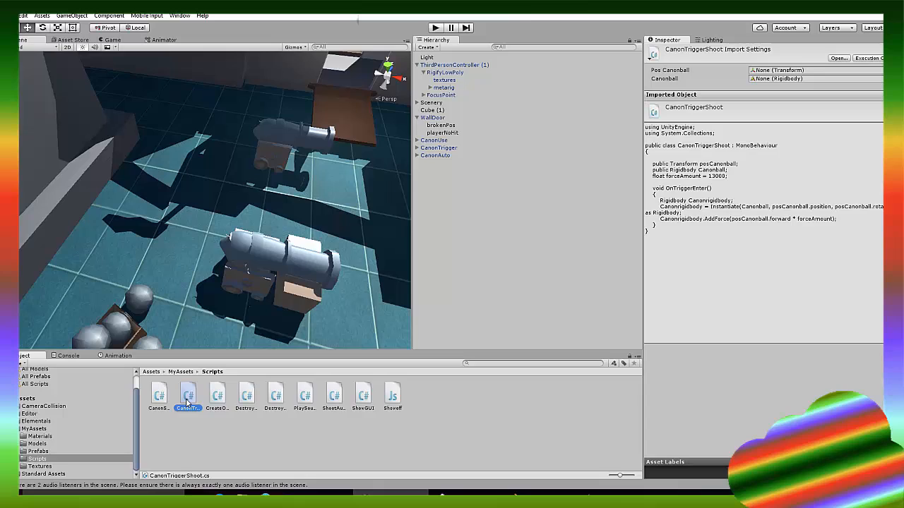
{"action": "double_click", "coordinate": [190, 402]}
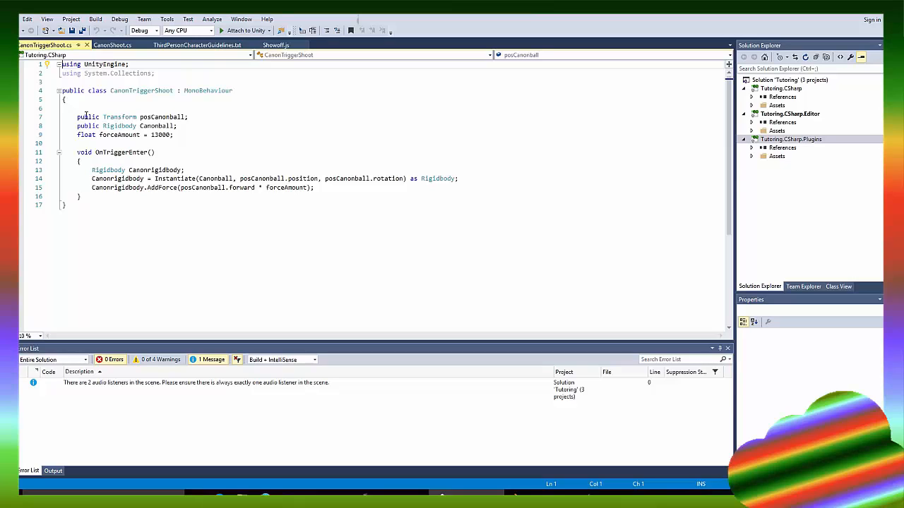
Step: Walk through the Canonrigidbody declaration and the Instantiate call with posCanonball and Rigidbody
{"action": "left_click", "coordinate": [132, 170]}
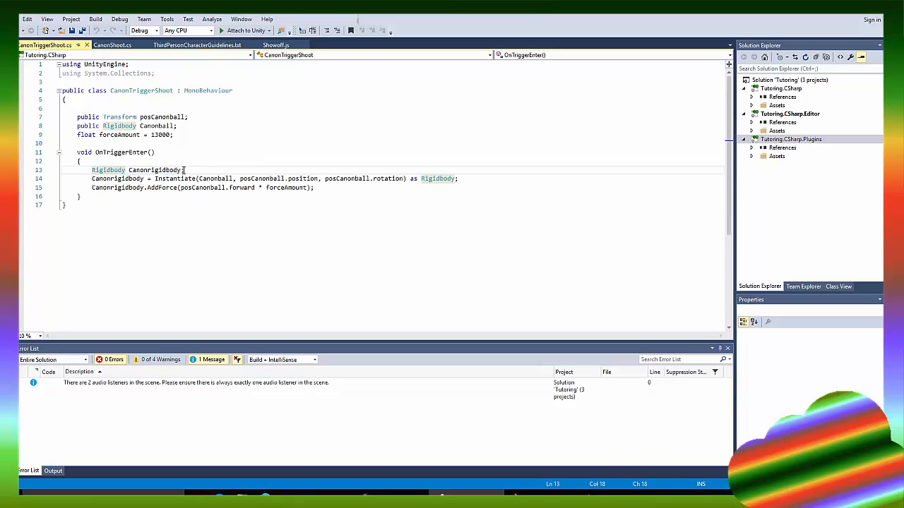
{"action": "left_click_drag", "start_coordinate": [184, 170], "coordinate": [185, 165]}
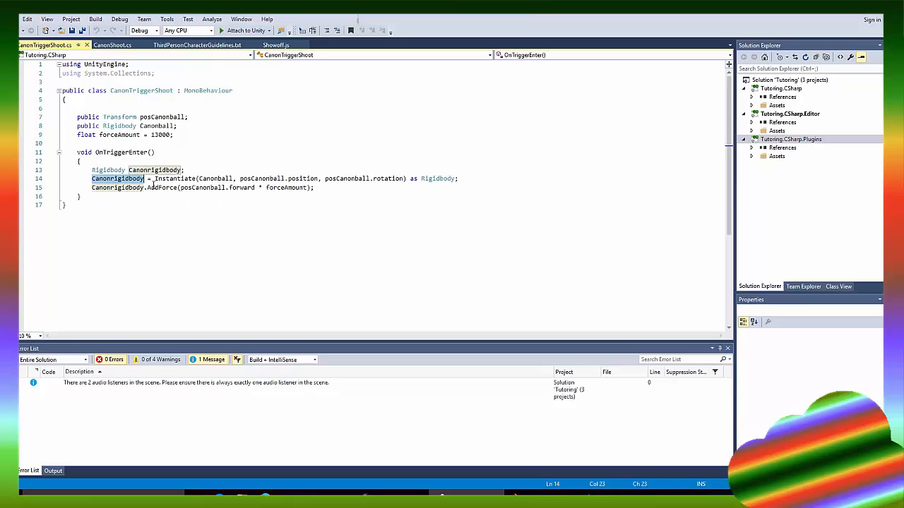
{"action": "left_click", "coordinate": [167, 182]}
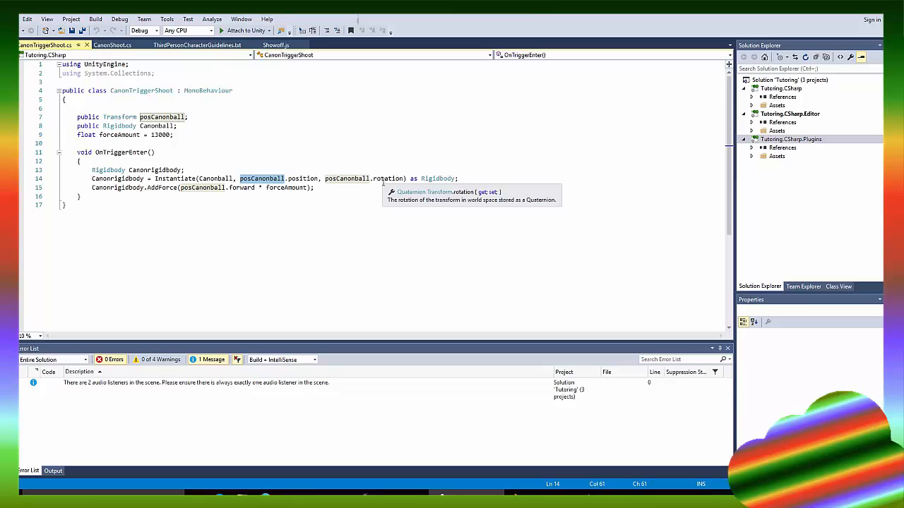
{"action": "left_click", "coordinate": [336, 179]}
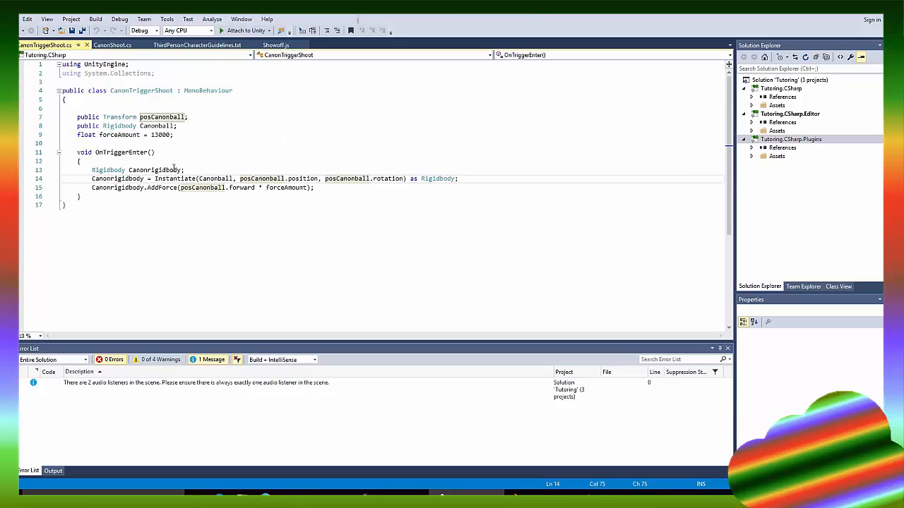
{"action": "left_click", "coordinate": [437, 178]}
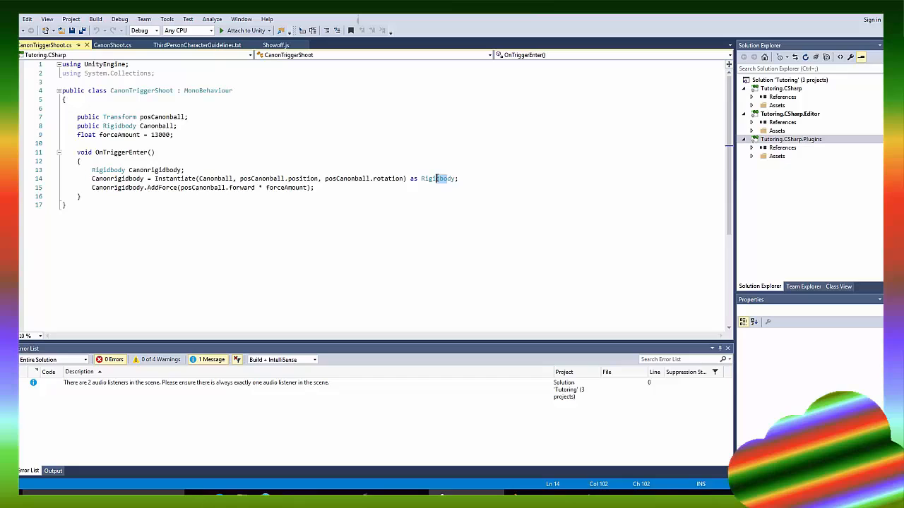
Step: Walk through line 15's AddForce code and highlight forceAmount to show its declaration
{"action": "double_click", "coordinate": [107, 188]}
{"action": "left_click", "coordinate": [167, 188]}
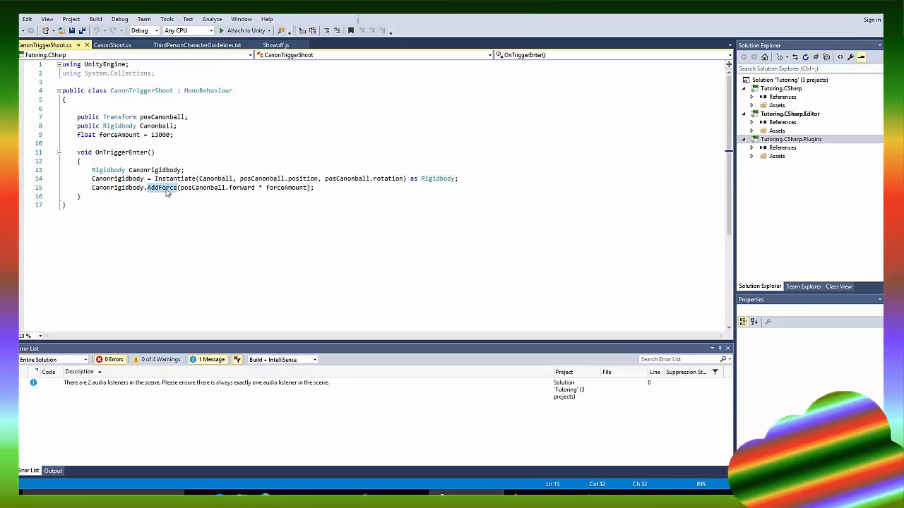
{"action": "left_click", "coordinate": [197, 188]}
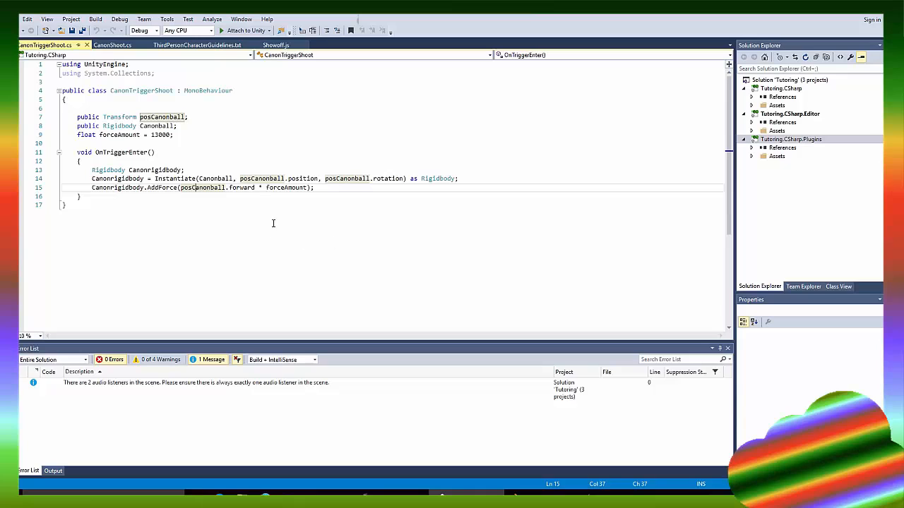
{"action": "left_click", "coordinate": [262, 187]}
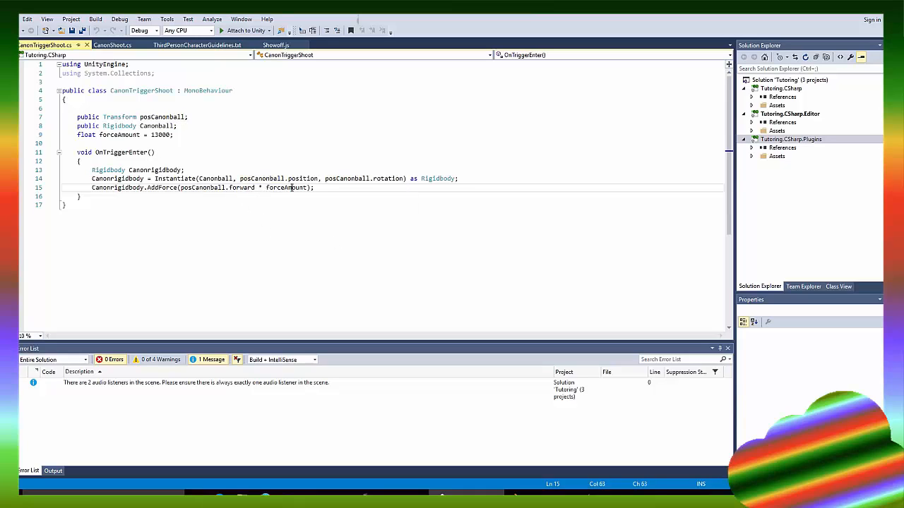
{"action": "double_click", "coordinate": [290, 188]}
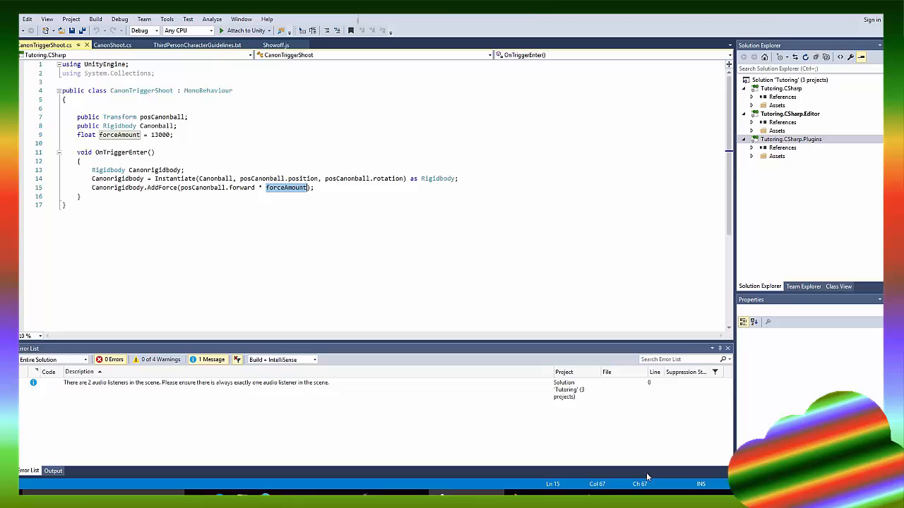
Step: Back in Unity, expand CanonTrigger to reveal BallPos and ShootTrigger, and frame BallPos in the scene
{"action": "left_click", "coordinate": [391, 492]}
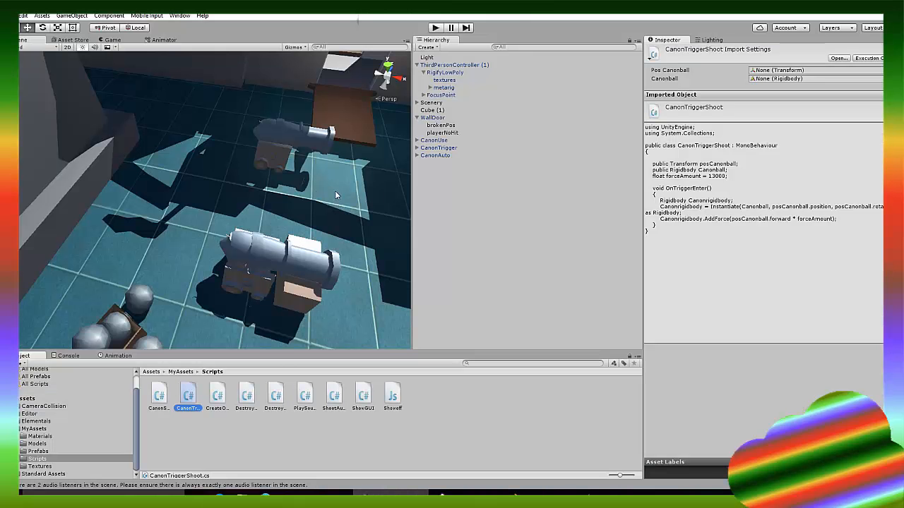
{"action": "right_click_drag", "start_coordinate": [334, 191], "coordinate": [348, 143]}
{"action": "left_click", "coordinate": [439, 148]}
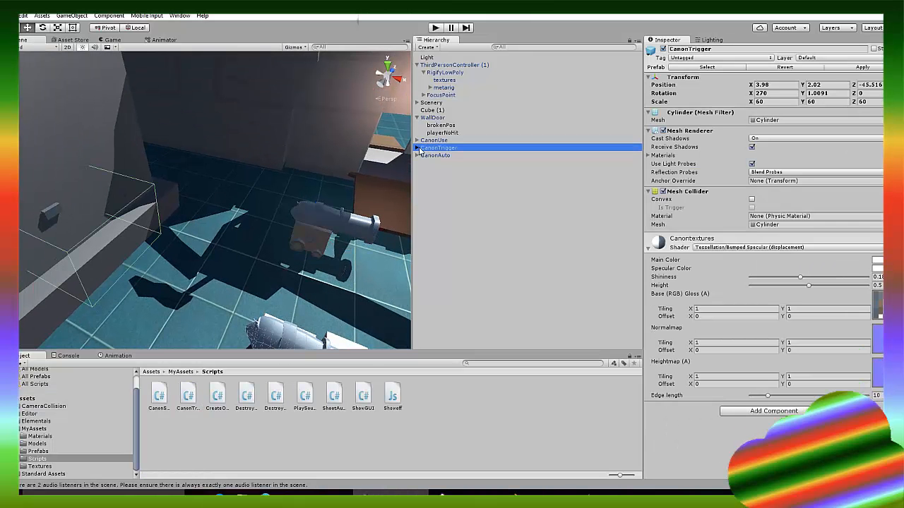
{"action": "left_click", "coordinate": [416, 147]}
{"action": "right_click_drag", "start_coordinate": [219, 197], "coordinate": [290, 210]}
{"action": "left_click", "coordinate": [436, 156]}
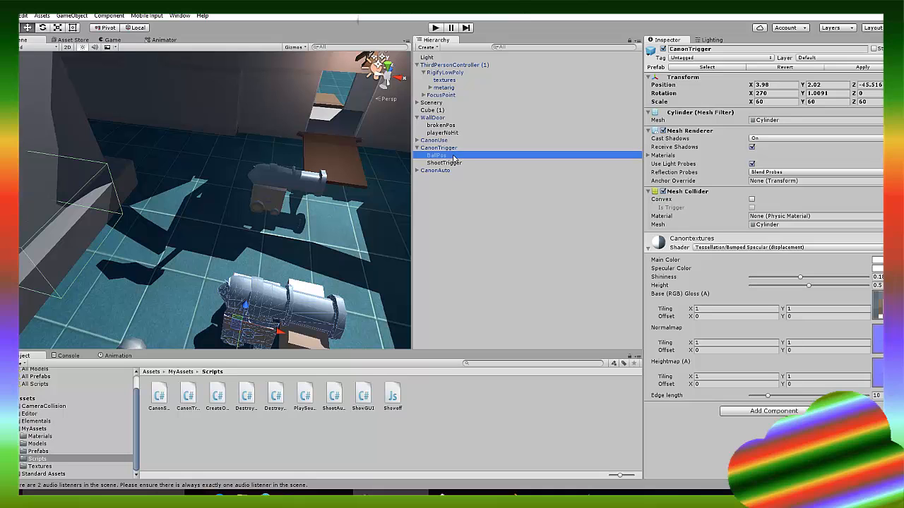
{"action": "right_click_drag", "start_coordinate": [331, 183], "coordinate": [362, 169]}
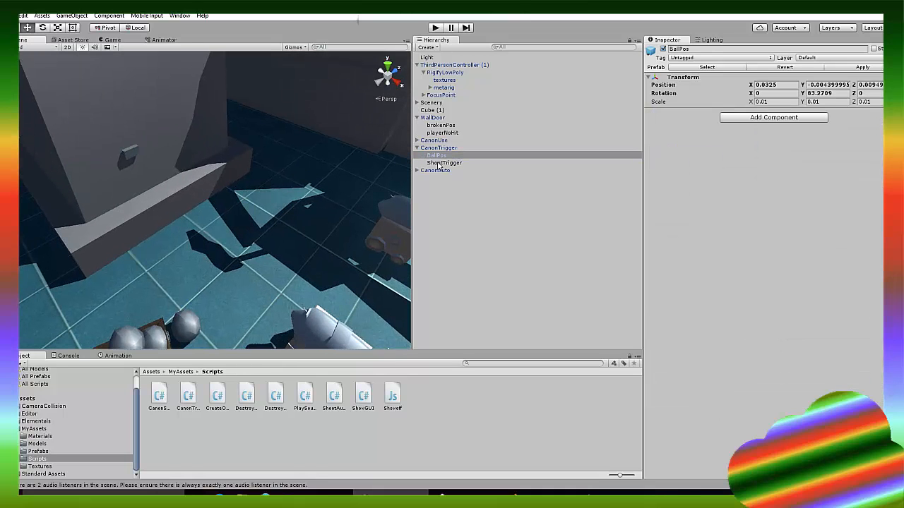
{"action": "double_click", "coordinate": [436, 156]}
Step: Close in on the cannon mouth and nudge the BallPos spawn point along its X axis
{"action": "mouse_move", "coordinate": [284, 174]}
{"action": "right_mouse_down"}
{"action": "mouse_move", "coordinate": [233, 141]}
{"action": "mouse_move", "coordinate": [299, 135]}
{"action": "mouse_move", "coordinate": [289, 183]}
{"action": "mouse_move", "coordinate": [426, 191]}
{"action": "right_mouse_up"}
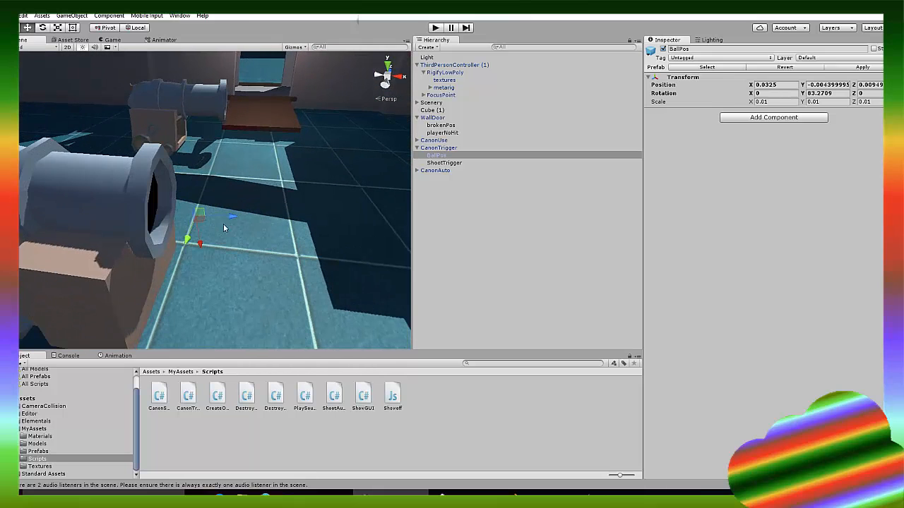
{"action": "left_click_drag", "start_coordinate": [239, 221], "coordinate": [207, 214]}
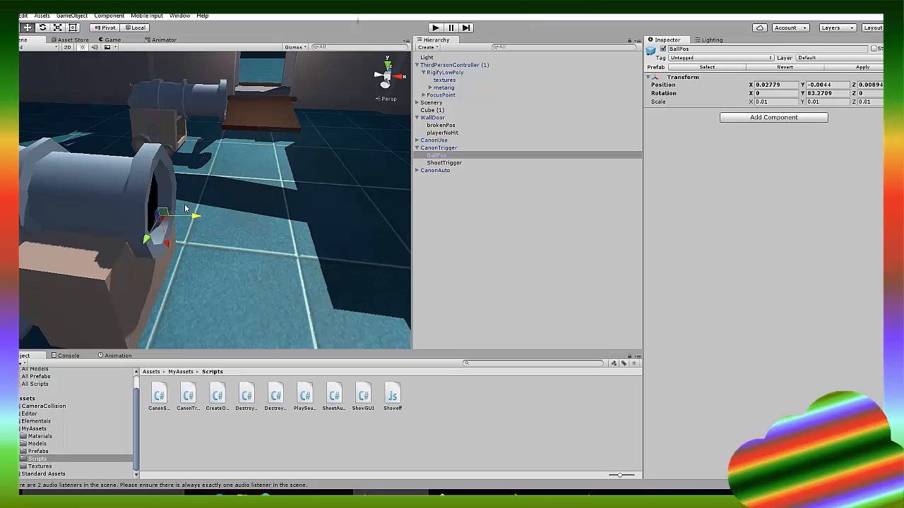
{"action": "mouse_move", "coordinate": [187, 212]}
{"action": "right_mouse_down"}
{"action": "mouse_move", "coordinate": [153, 203]}
{"action": "mouse_move", "coordinate": [818, 210]}
{"action": "right_mouse_up"}
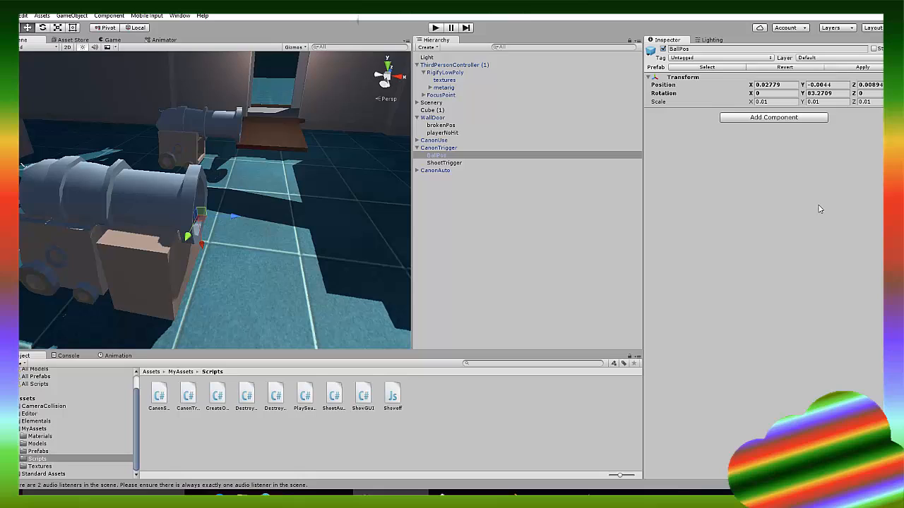
{"action": "left_click_drag", "start_coordinate": [241, 218], "coordinate": [267, 219]}
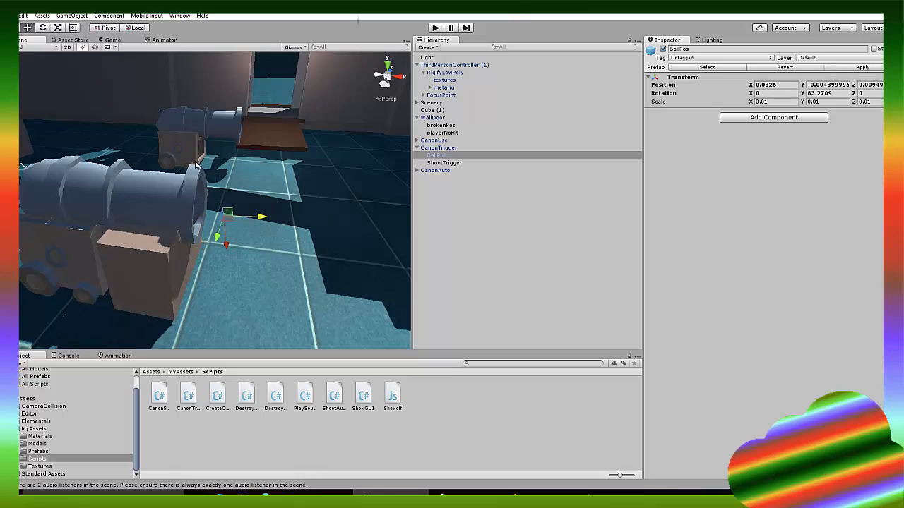
{"action": "mouse_move", "coordinate": [253, 223]}
{"action": "right_mouse_down"}
{"action": "mouse_move", "coordinate": [234, 205]}
{"action": "mouse_move", "coordinate": [260, 178]}
{"action": "mouse_move", "coordinate": [238, 156]}
{"action": "right_mouse_up"}
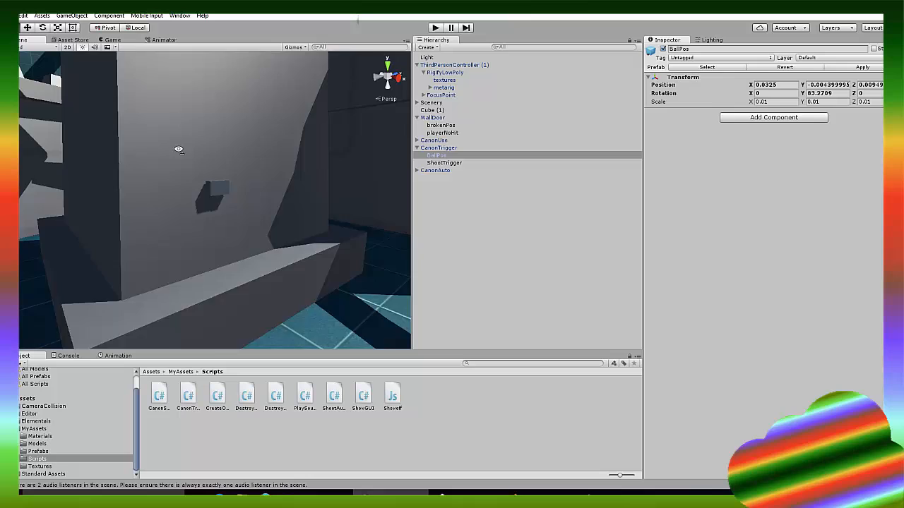
Step: Select the ShootTrigger object under CanonTrigger and frame its trigger box in the scene
{"action": "mouse_move", "coordinate": [239, 156]}
{"action": "right_mouse_down"}
{"action": "mouse_move", "coordinate": [216, 182]}
{"action": "mouse_move", "coordinate": [328, 221]}
{"action": "right_mouse_up"}
{"action": "left_click", "coordinate": [220, 187]}
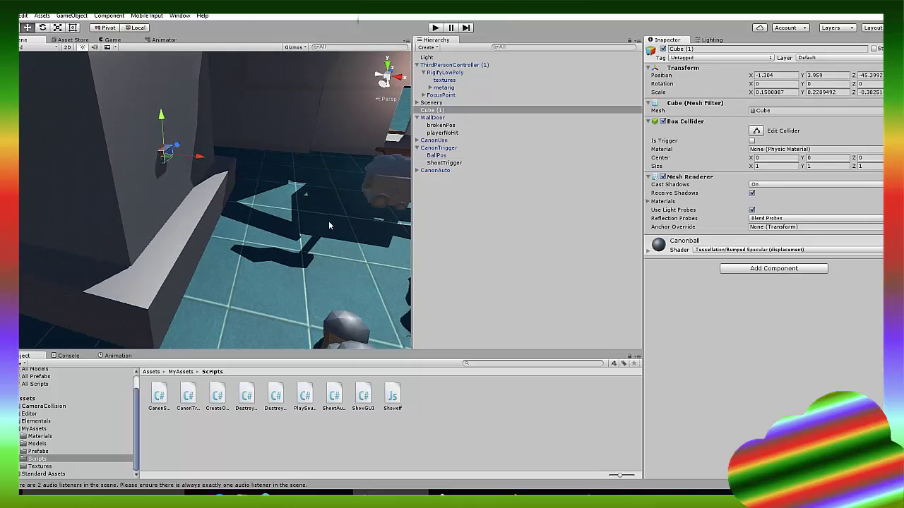
{"action": "left_click", "coordinate": [438, 156]}
{"action": "right_click_drag", "start_coordinate": [386, 156], "coordinate": [405, 160]}
{"action": "left_click", "coordinate": [444, 163]}
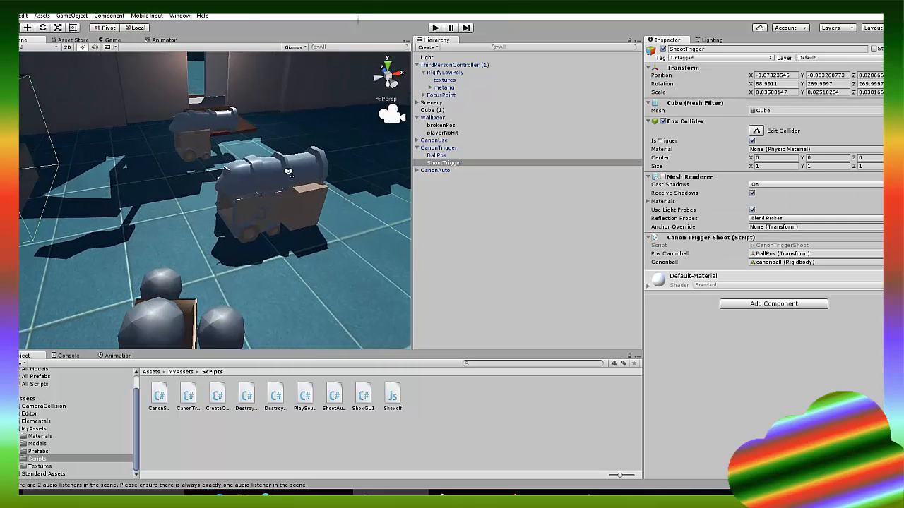
{"action": "key", "text": "f"}
{"action": "right_click_drag", "start_coordinate": [280, 188], "coordinate": [300, 185]}
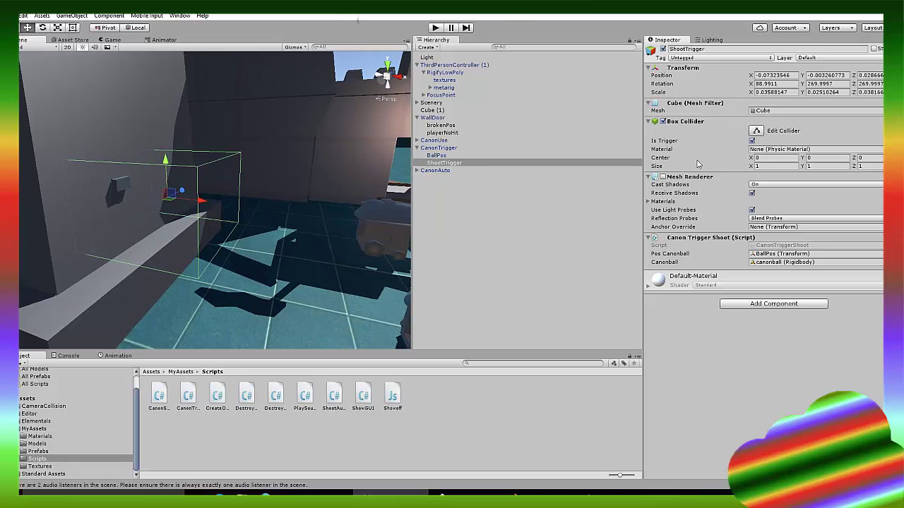
Step: Toggle ShootTrigger's Mesh Renderer on and off, then select and frame the CanonAuto cannon
{"action": "left_click", "coordinate": [662, 178]}
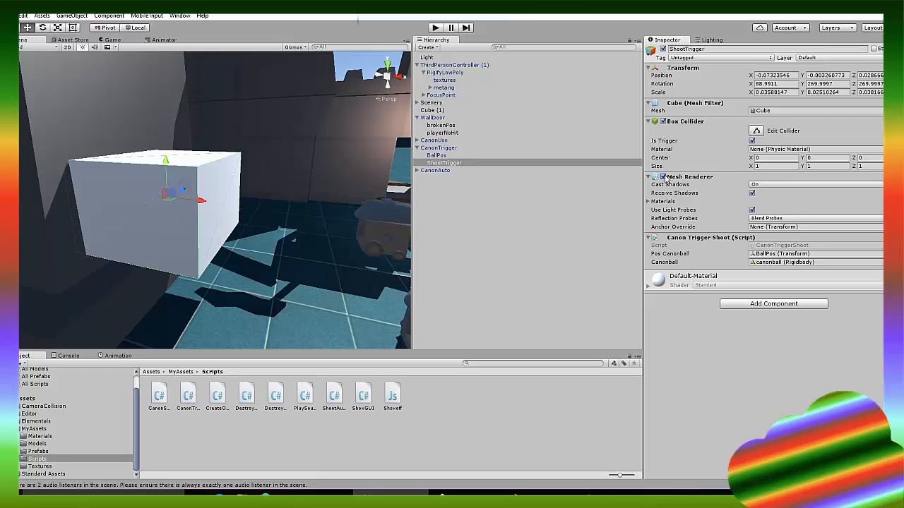
{"action": "left_click", "coordinate": [666, 179]}
{"action": "left_click", "coordinate": [662, 177]}
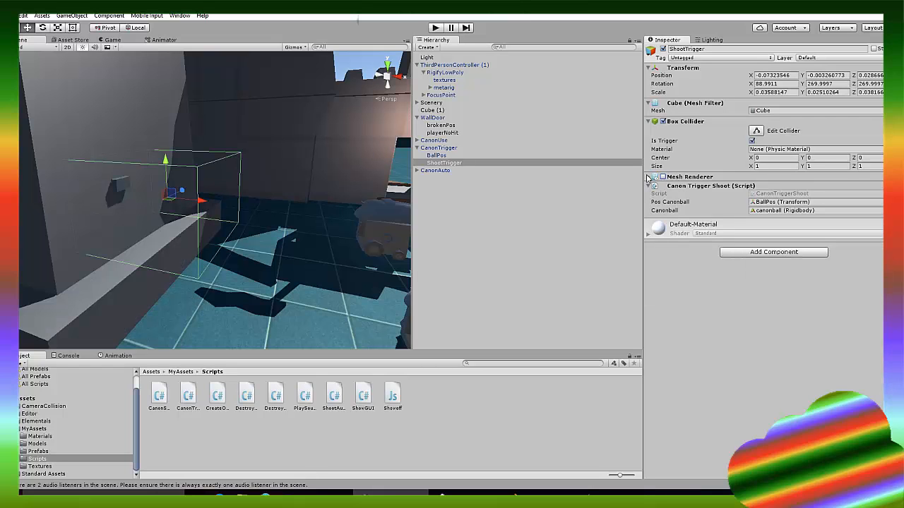
{"action": "mouse_move", "coordinate": [324, 233]}
{"action": "right_mouse_down"}
{"action": "mouse_move", "coordinate": [360, 298]}
{"action": "mouse_move", "coordinate": [212, 202]}
{"action": "right_mouse_up"}
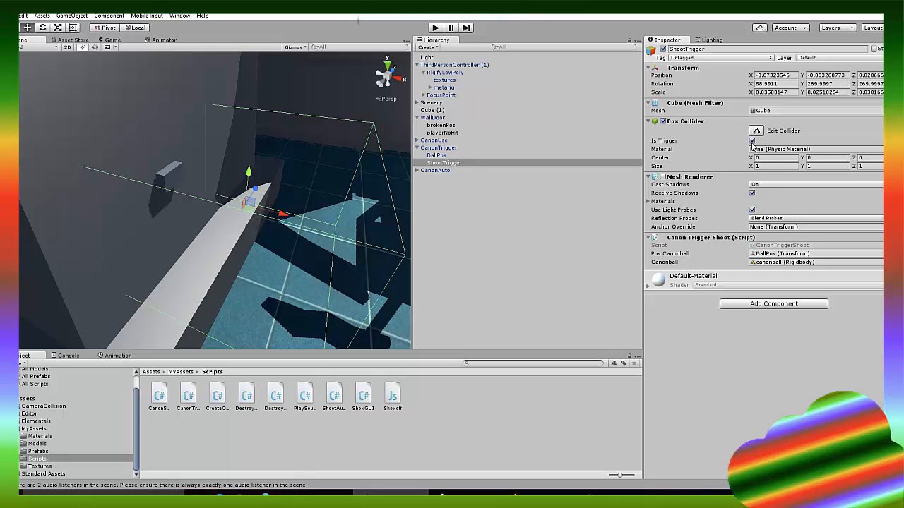
{"action": "right_click_drag", "start_coordinate": [139, 199], "coordinate": [401, 180]}
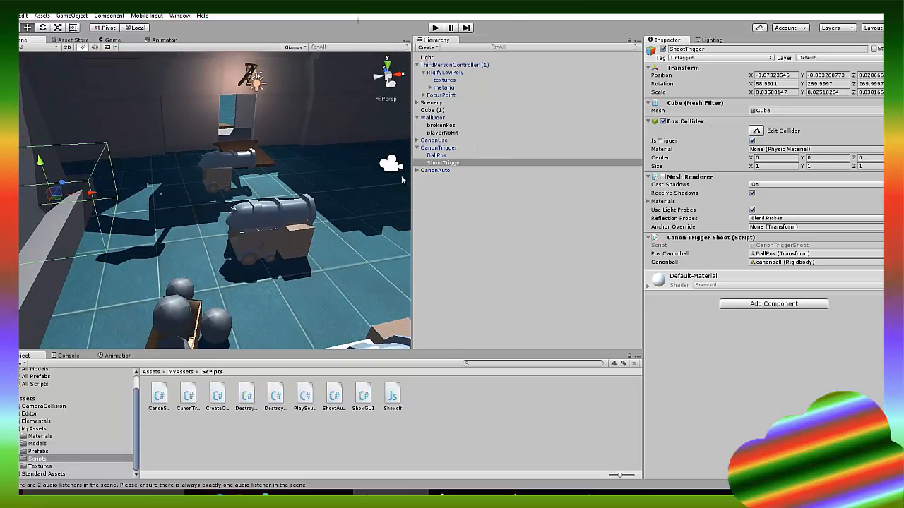
{"action": "right_click_drag", "start_coordinate": [401, 180], "coordinate": [434, 141]}
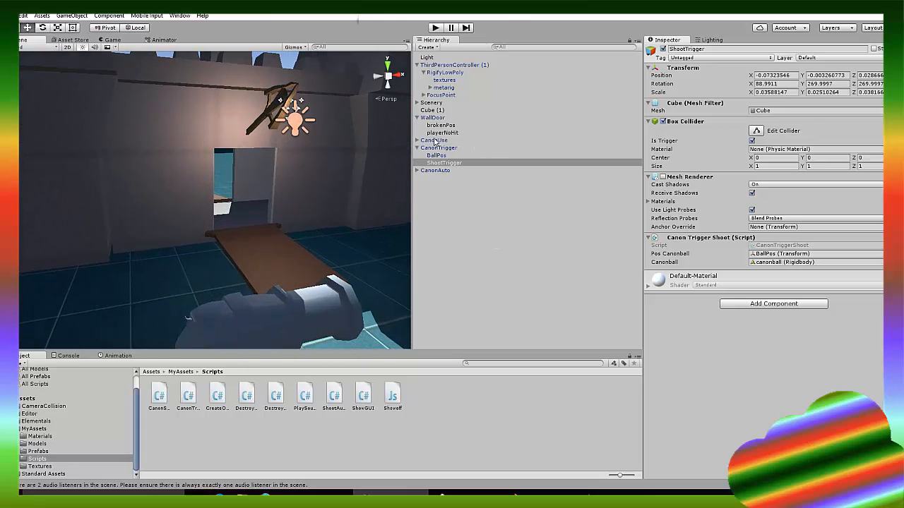
{"action": "double_click", "coordinate": [434, 170]}
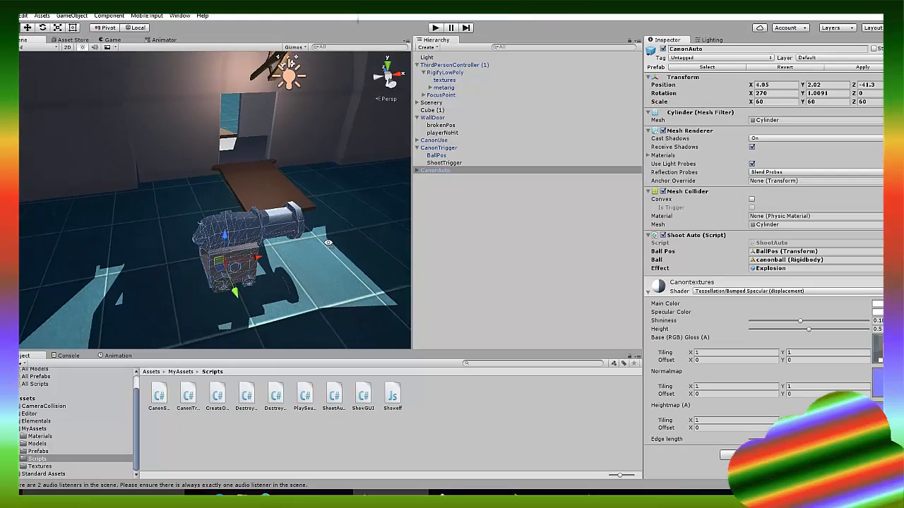
Step: Expand CanonAuto to show its BallPos spawn point, then reselect CanonTrigger and its ShootTrigger
{"action": "left_click", "coordinate": [417, 171]}
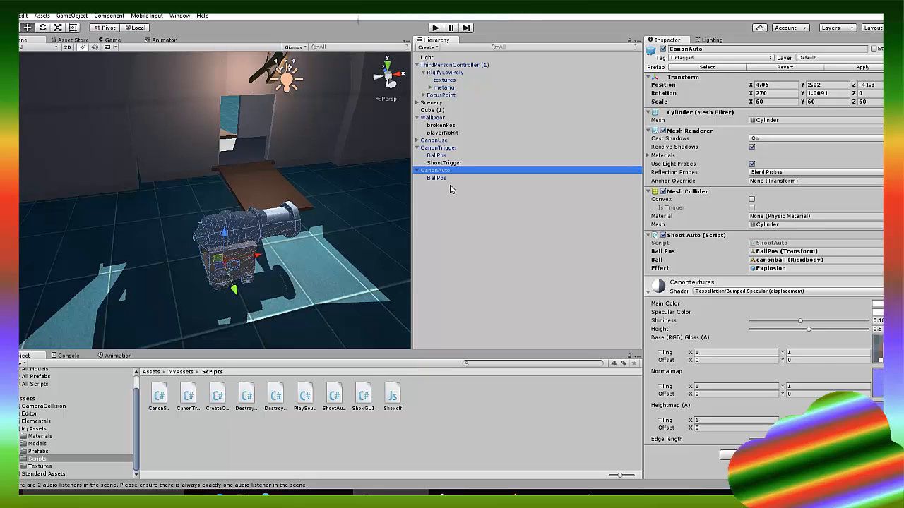
{"action": "left_click", "coordinate": [438, 178]}
{"action": "right_click_drag", "start_coordinate": [283, 184], "coordinate": [386, 209]}
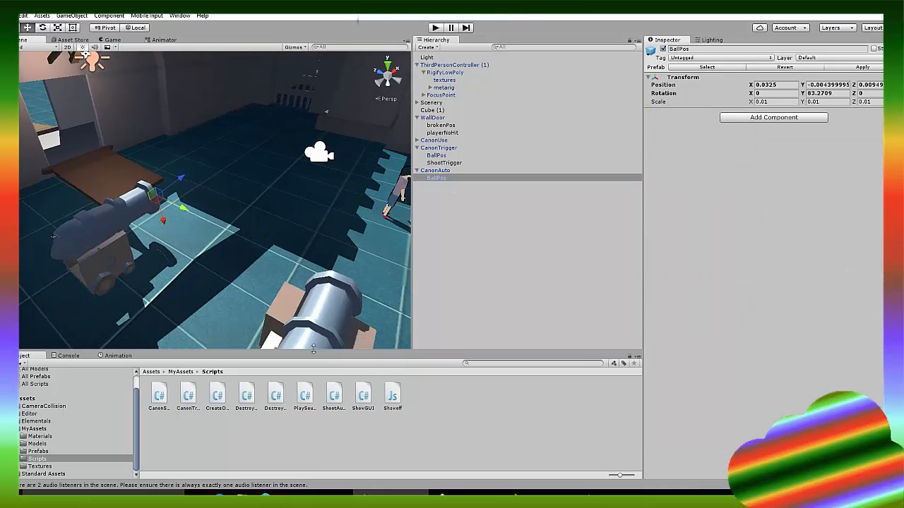
{"action": "left_click", "coordinate": [323, 307]}
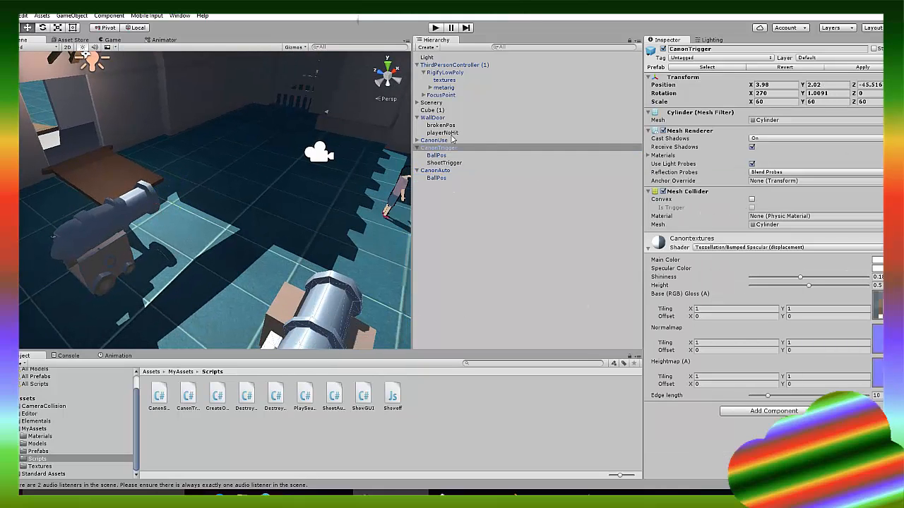
{"action": "left_click", "coordinate": [443, 163]}
{"action": "left_click", "coordinate": [439, 148]}
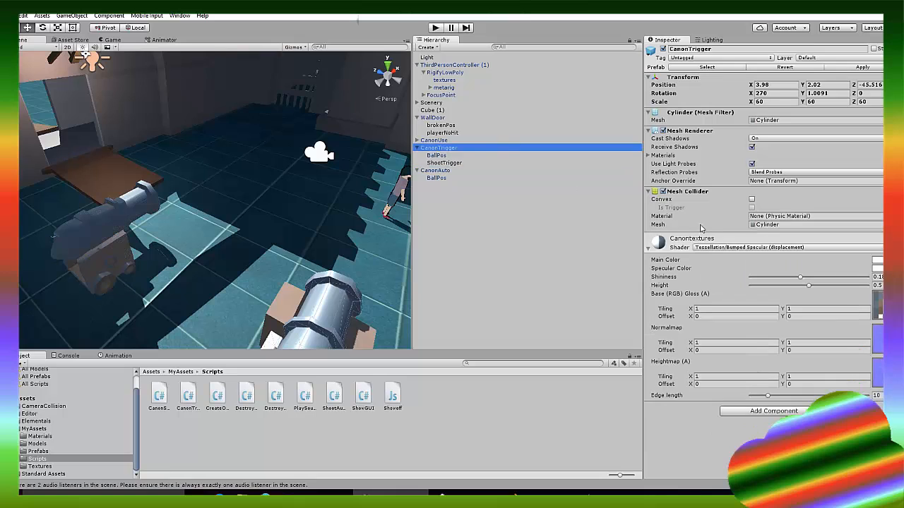
Step: Compare the CanonUse, CanonAuto and CanonTrigger cannons, then switch to CanonTriggerShoot.cs in Visual Studio
{"action": "left_click", "coordinate": [437, 140]}
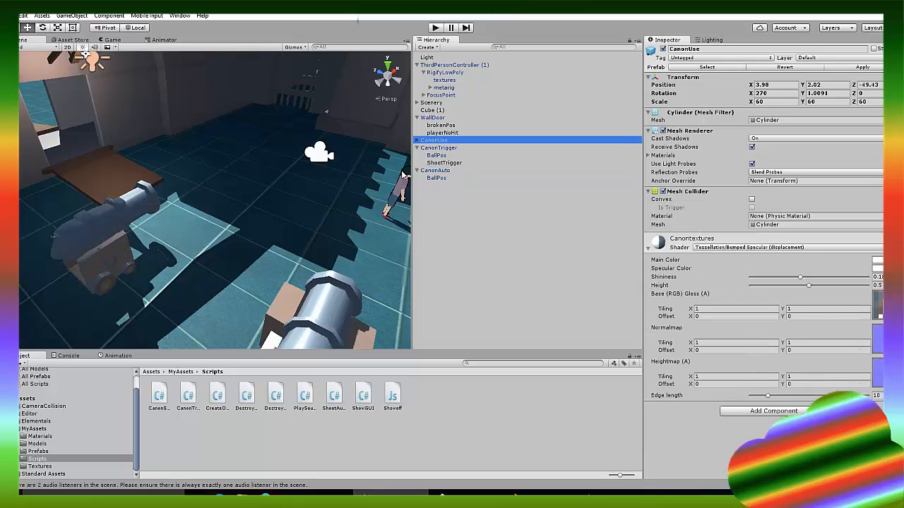
{"action": "left_click", "coordinate": [435, 171]}
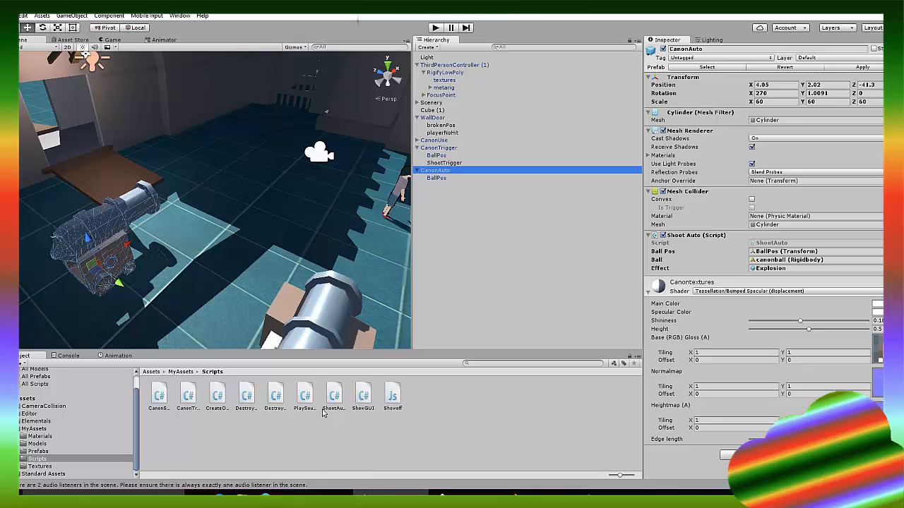
{"action": "left_click", "coordinate": [452, 149]}
{"action": "left_click_drag", "start_coordinate": [247, 212], "coordinate": [211, 197], "text": "alt"}
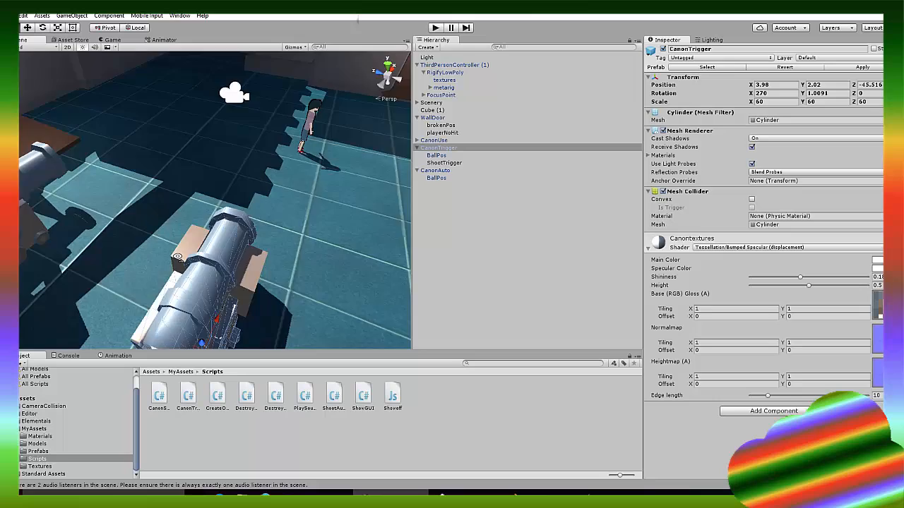
{"action": "key", "text": "alt+Tab"}
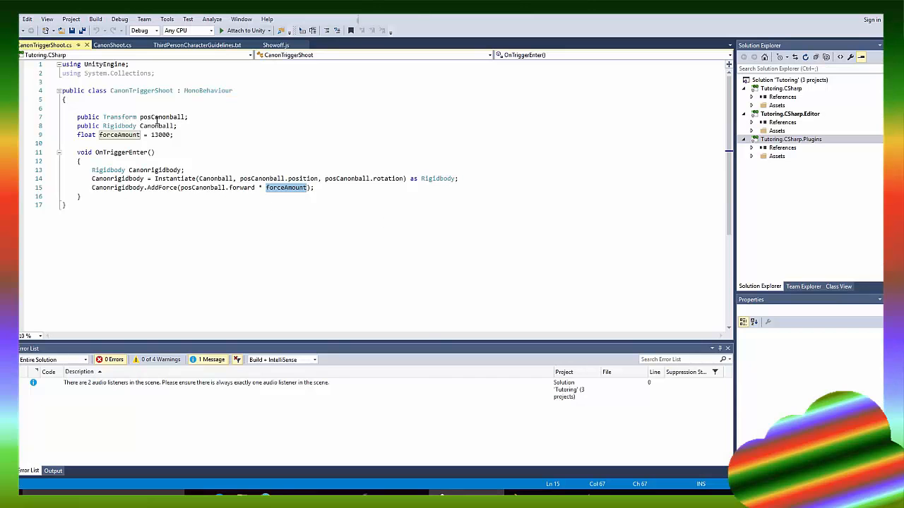
Step: Highlight the Instantiate call on line 14 that spawns the cannonball
{"action": "left_click", "coordinate": [115, 145]}
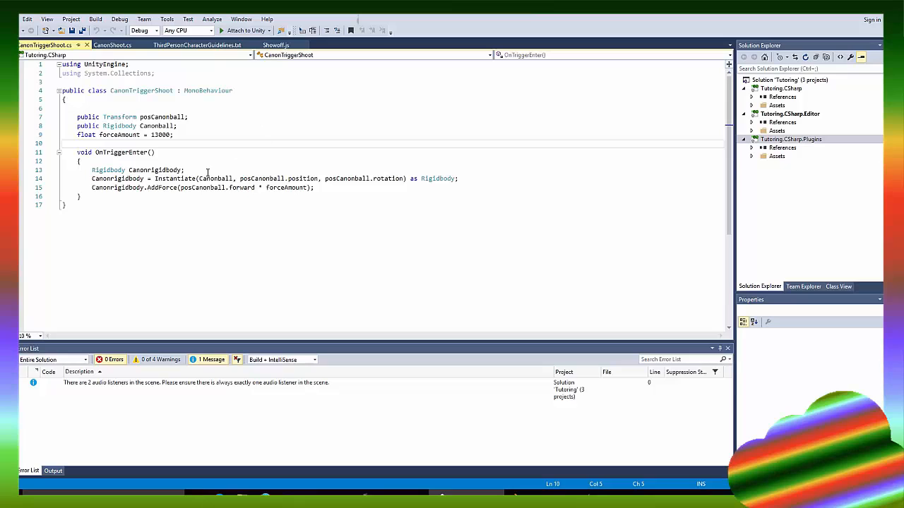
{"action": "left_click_drag", "start_coordinate": [155, 178], "coordinate": [256, 177]}
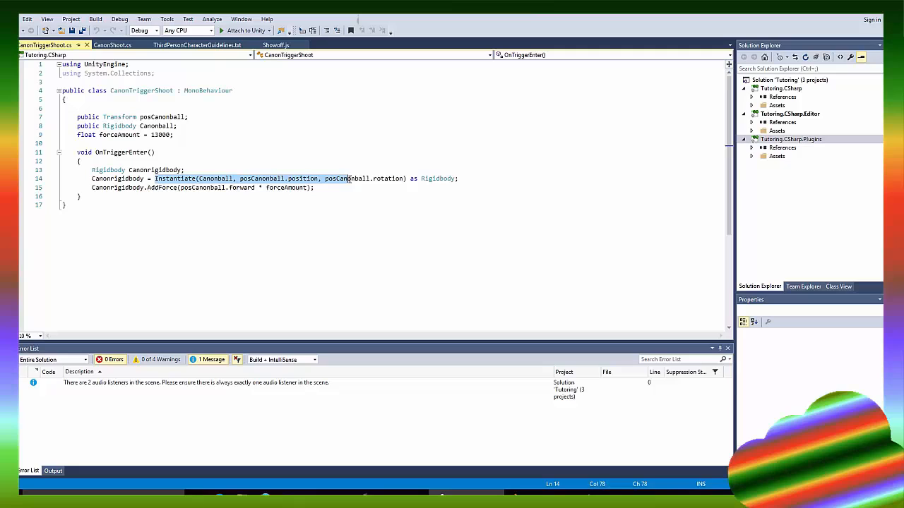
{"action": "mouse_move", "coordinate": [256, 176]}
{"action": "left_mouse_down"}
{"action": "mouse_move", "coordinate": [465, 181]}
{"action": "mouse_move", "coordinate": [407, 179]}
{"action": "left_mouse_up"}
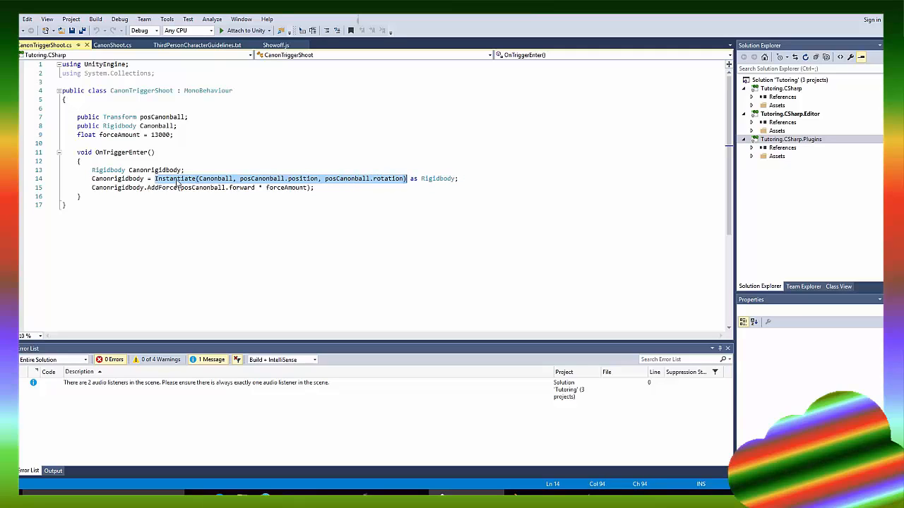
{"action": "left_click", "coordinate": [223, 177]}
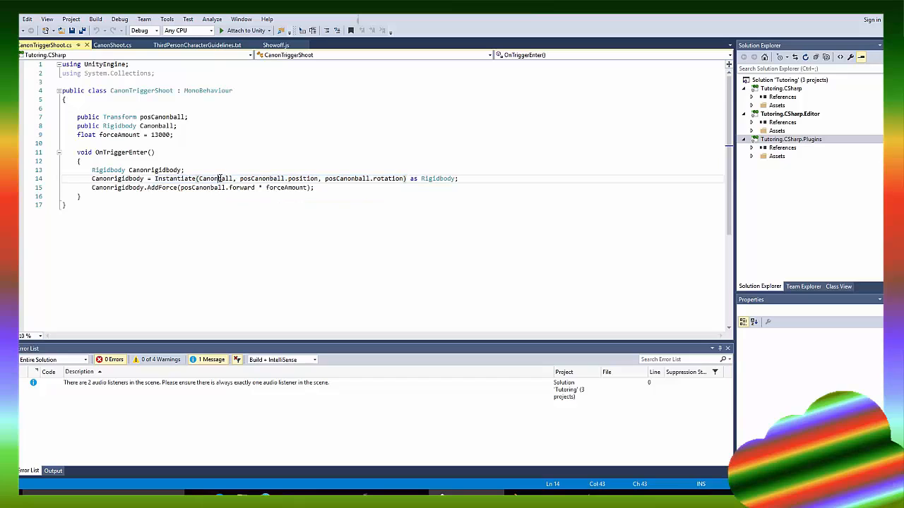
Step: Highlight every use of posCanonball, then return to the Unity editor
{"action": "left_click", "coordinate": [272, 178]}
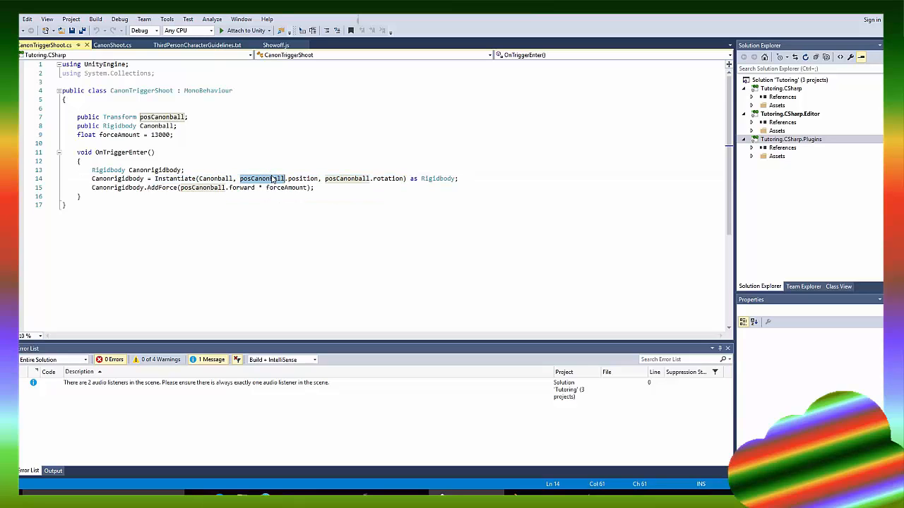
{"action": "left_click", "coordinate": [267, 178]}
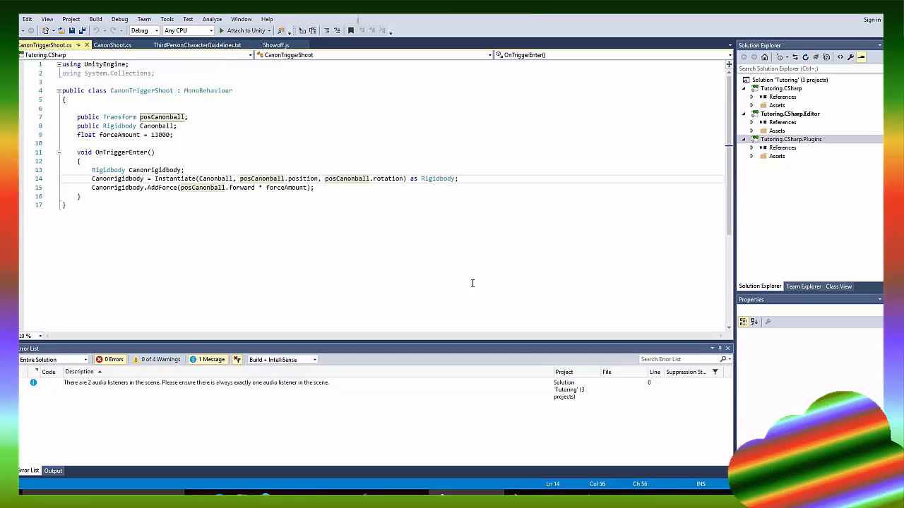
{"action": "left_click", "coordinate": [427, 492]}
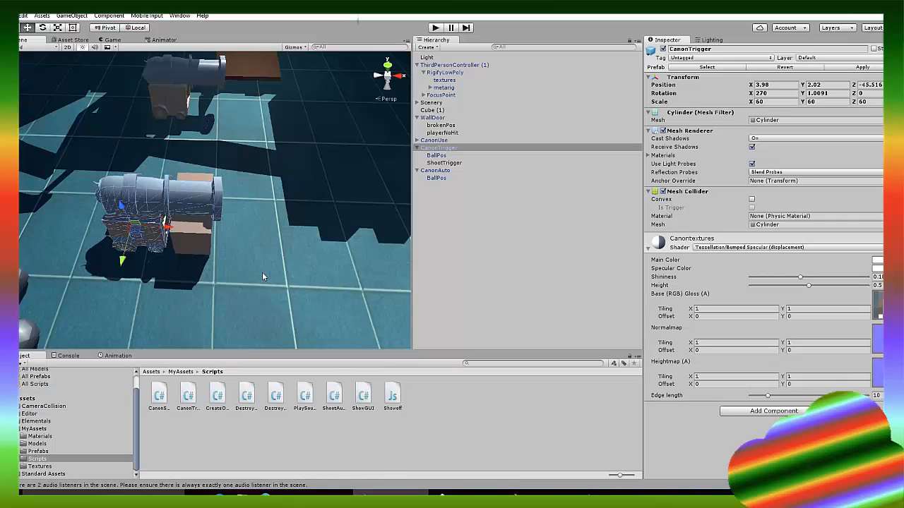
Step: Frame the CanonAuto cannon and briefly play the scene to watch it fire
{"action": "mouse_move", "coordinate": [262, 272]}
{"action": "left_mouse_down", "text": "alt"}
{"action": "mouse_move", "coordinate": [209, 218]}
{"action": "mouse_move", "coordinate": [240, 212]}
{"action": "left_mouse_up", "text": "alt"}
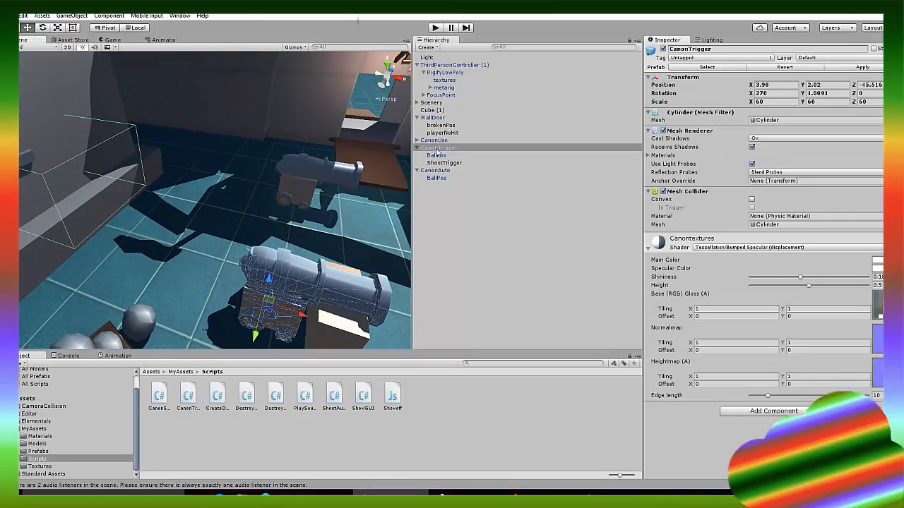
{"action": "left_click", "coordinate": [443, 171]}
{"action": "double_click", "coordinate": [442, 171]}
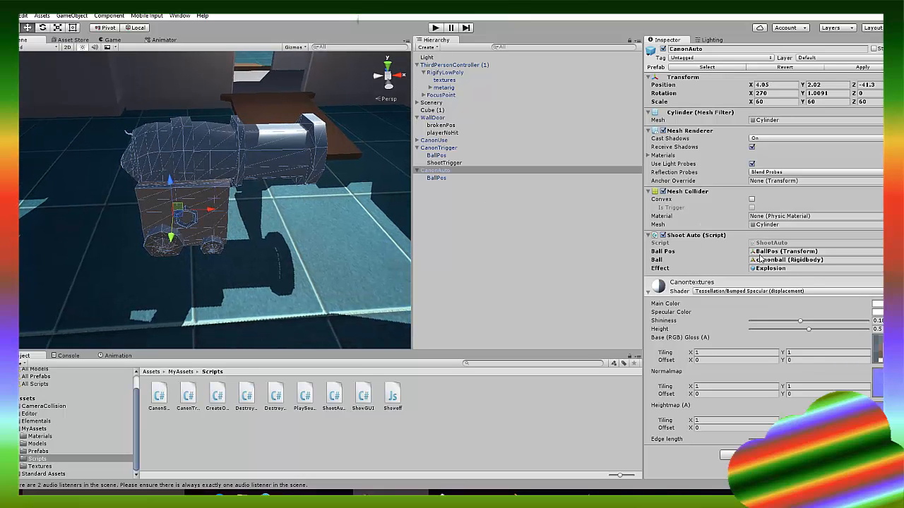
{"action": "scroll", "coordinate": [239, 176], "scroll_direction": "down", "scroll_amount": 3}
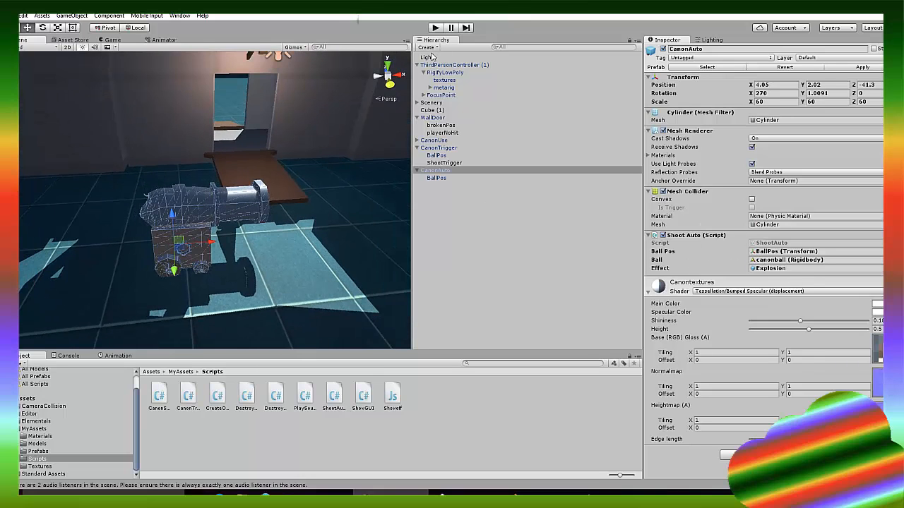
{"action": "left_click", "coordinate": [435, 28]}
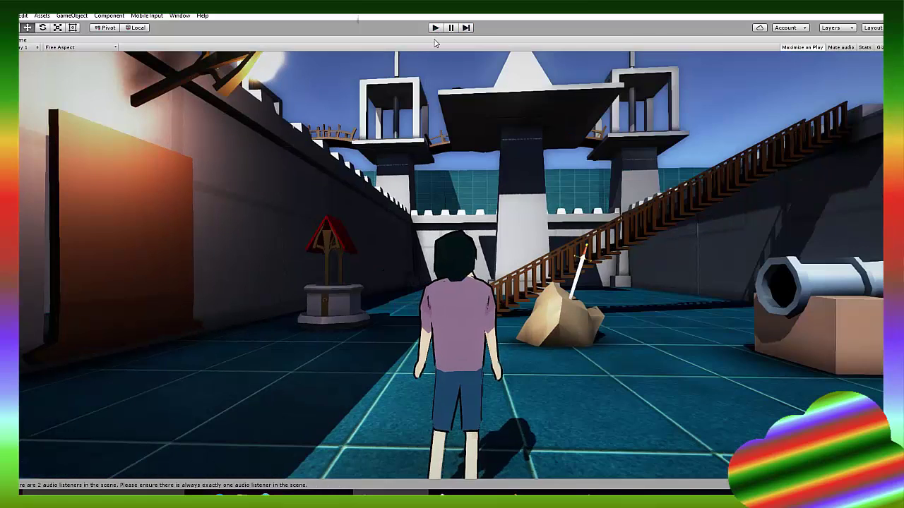
{"action": "left_click", "coordinate": [436, 28]}
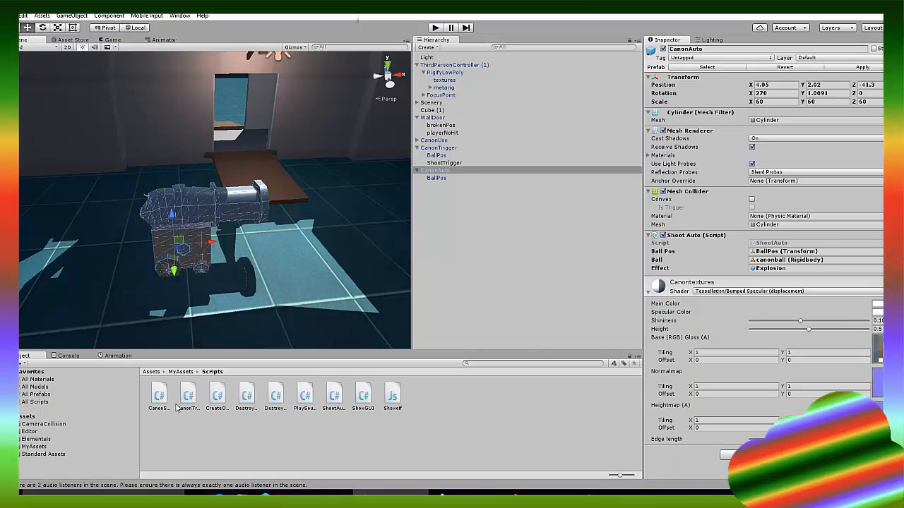
Step: Preview ShootAuto and CanonShoot in the Project panel and open ShootAuto.cs for editing
{"action": "left_click", "coordinate": [334, 397]}
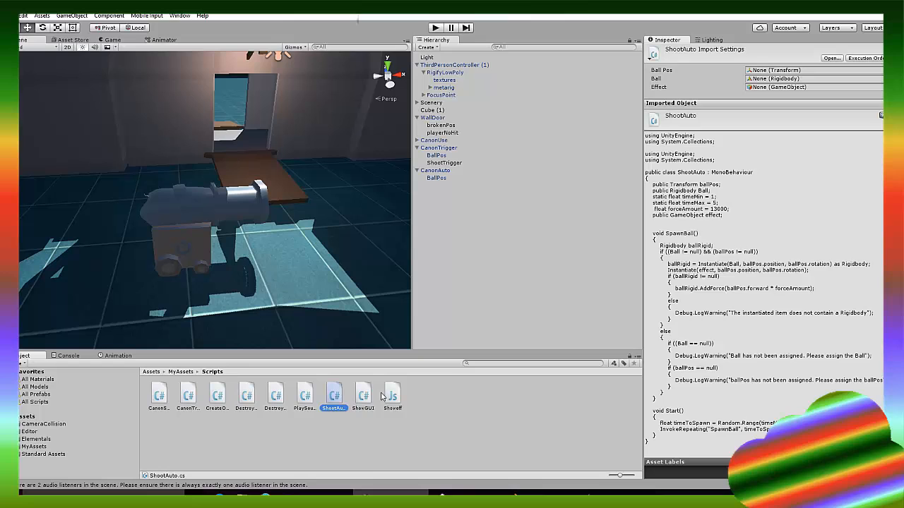
{"action": "left_click", "coordinate": [161, 397]}
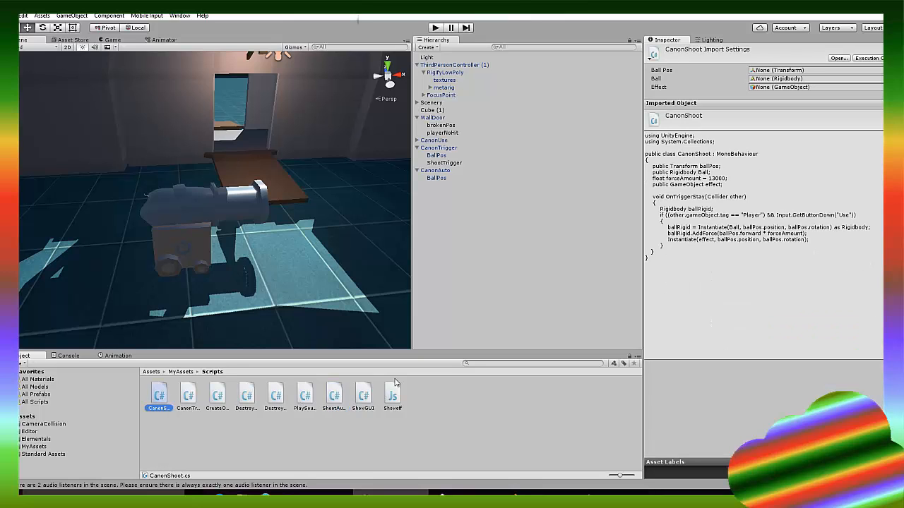
{"action": "double_click", "coordinate": [334, 396]}
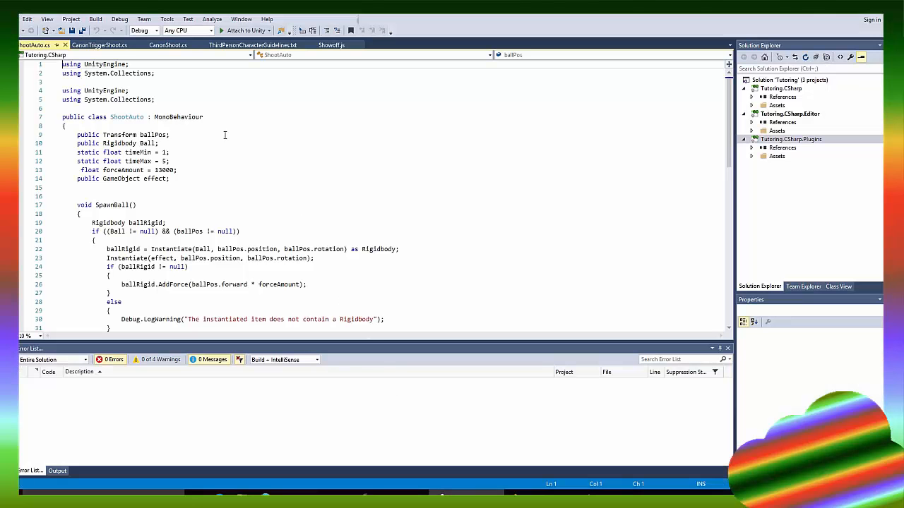
{"action": "scroll", "coordinate": [246, 207], "scroll_direction": "down", "scroll_amount": 5}
{"action": "scroll", "coordinate": [246, 208], "scroll_direction": "down", "scroll_amount": 5}
{"action": "scroll", "coordinate": [247, 207], "scroll_direction": "up", "scroll_amount": 5}
{"action": "scroll", "coordinate": [246, 208], "scroll_direction": "up", "scroll_amount": 6}
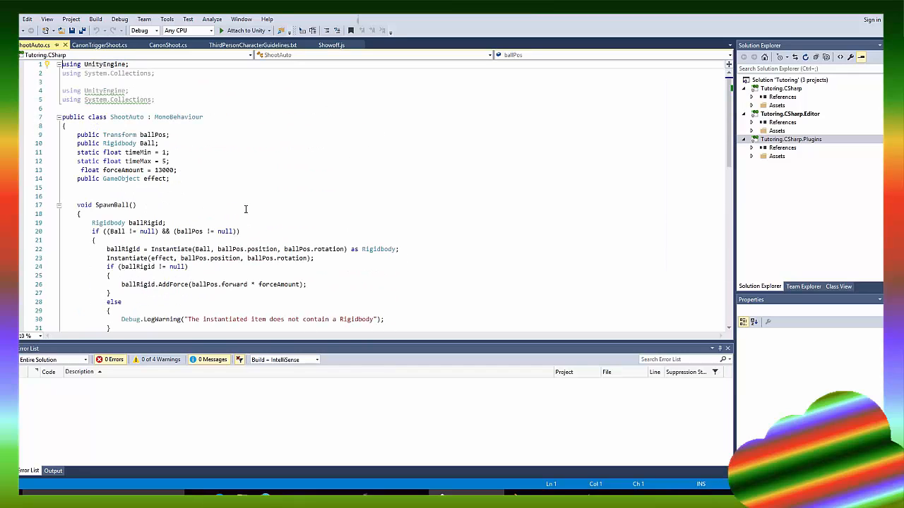
{"action": "scroll", "coordinate": [248, 206], "scroll_direction": "down", "scroll_amount": 2}
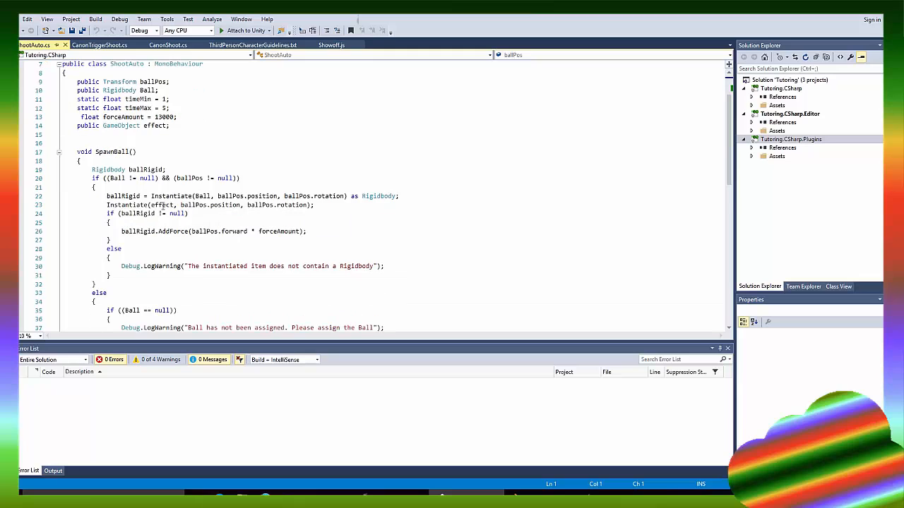
{"action": "scroll", "coordinate": [216, 237], "scroll_direction": "down", "scroll_amount": 3}
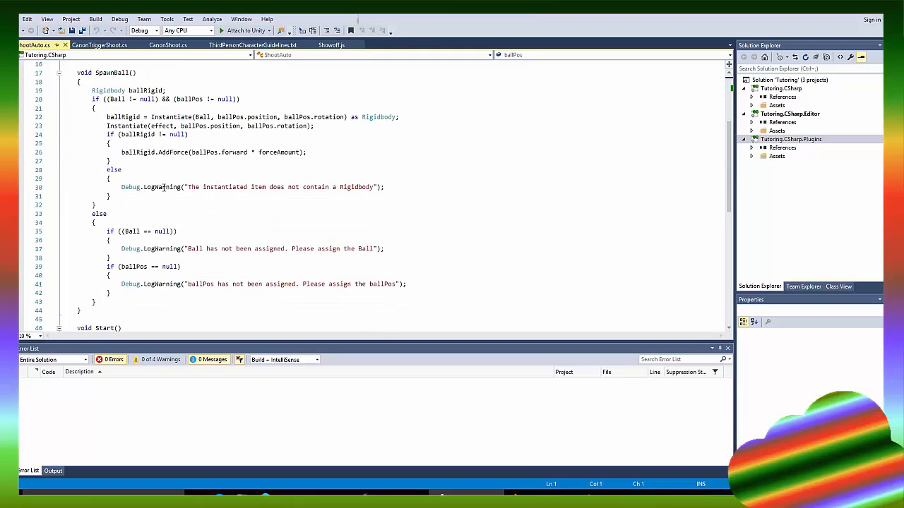
{"action": "scroll", "coordinate": [161, 139], "scroll_direction": "down", "scroll_amount": 1}
{"action": "scroll", "coordinate": [159, 162], "scroll_direction": "down", "scroll_amount": 3}
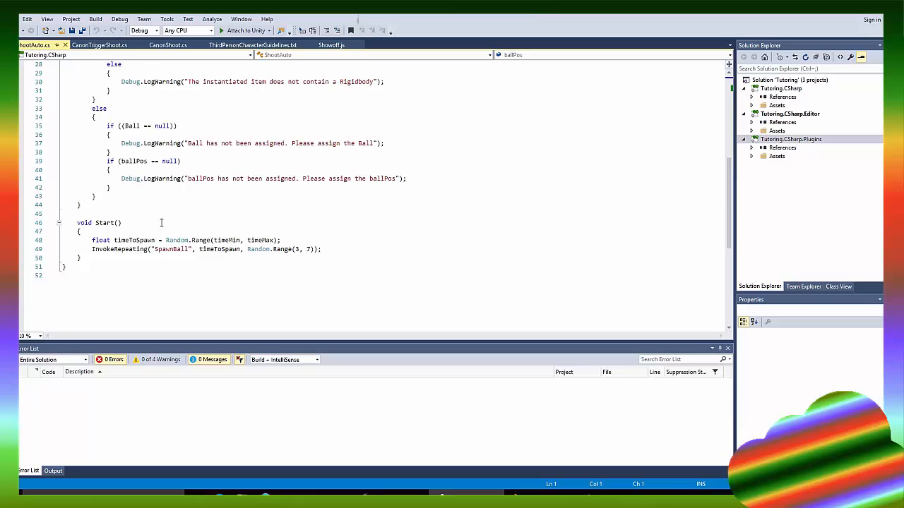
{"action": "scroll", "coordinate": [158, 184], "scroll_direction": "up", "scroll_amount": 6}
{"action": "scroll", "coordinate": [156, 199], "scroll_direction": "up", "scroll_amount": 3}
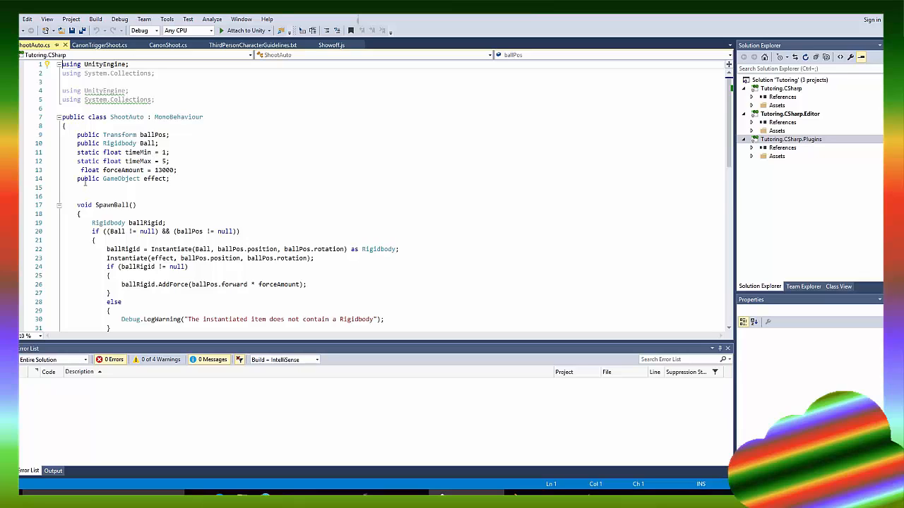
Step: Highlight ShootAuto's timeMin/timeMax fields and the SpawnBall lines that spawn and push the ball
{"action": "left_click_drag", "start_coordinate": [172, 161], "coordinate": [47, 154]}
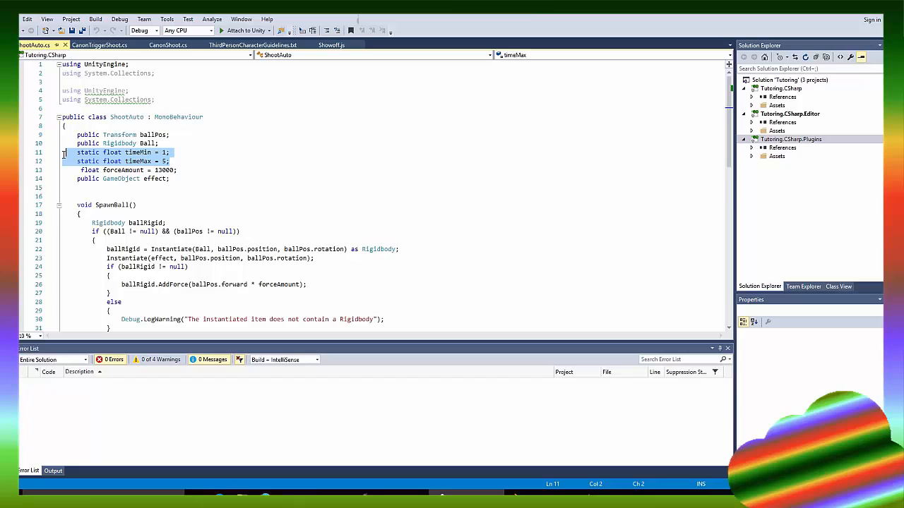
{"action": "scroll", "coordinate": [109, 205], "scroll_direction": "down", "scroll_amount": 2}
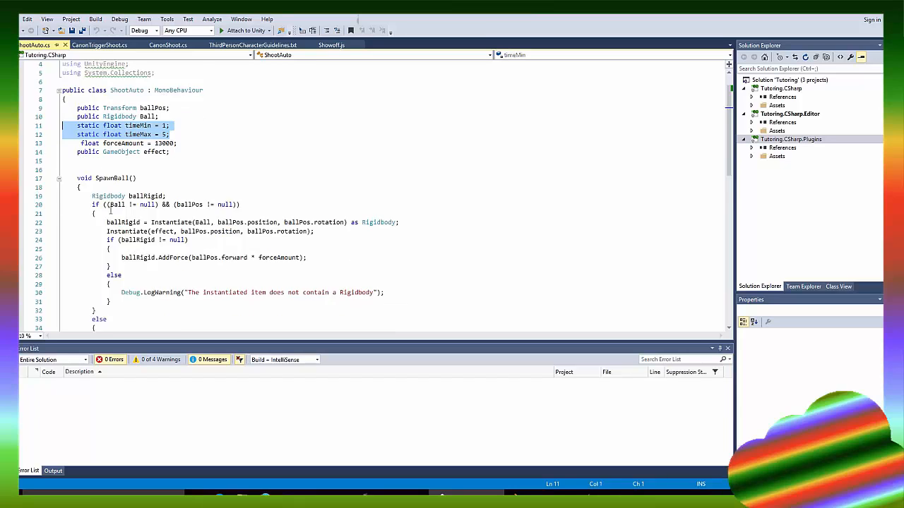
{"action": "scroll", "coordinate": [111, 209], "scroll_direction": "up", "scroll_amount": 2}
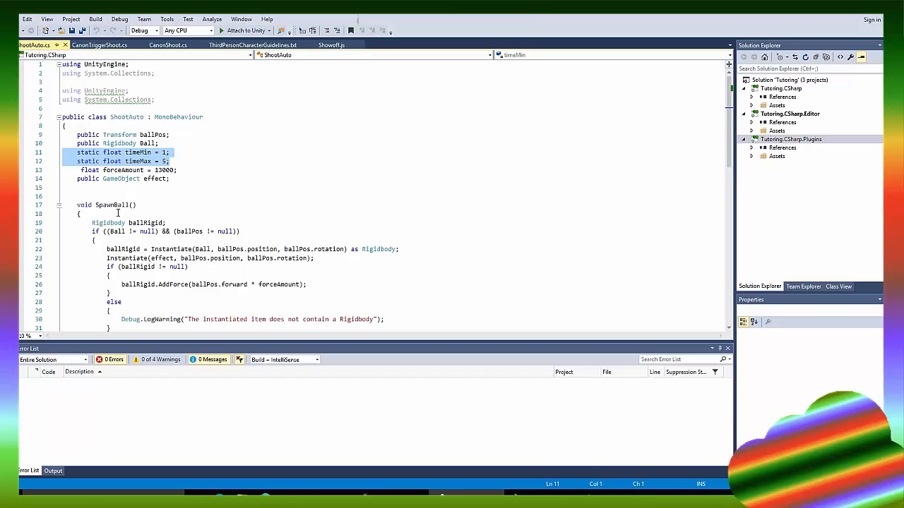
{"action": "scroll", "coordinate": [120, 222], "scroll_direction": "down", "scroll_amount": 2}
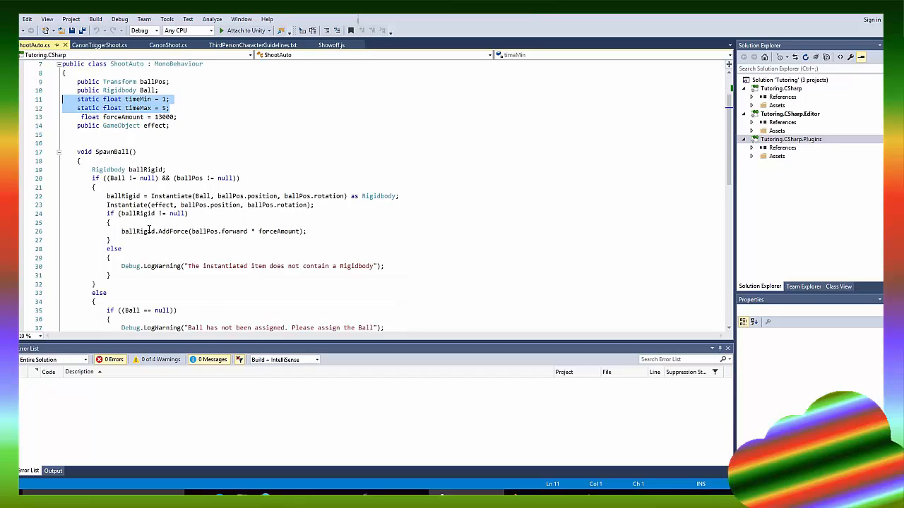
{"action": "left_click_drag", "start_coordinate": [244, 242], "coordinate": [166, 277]}
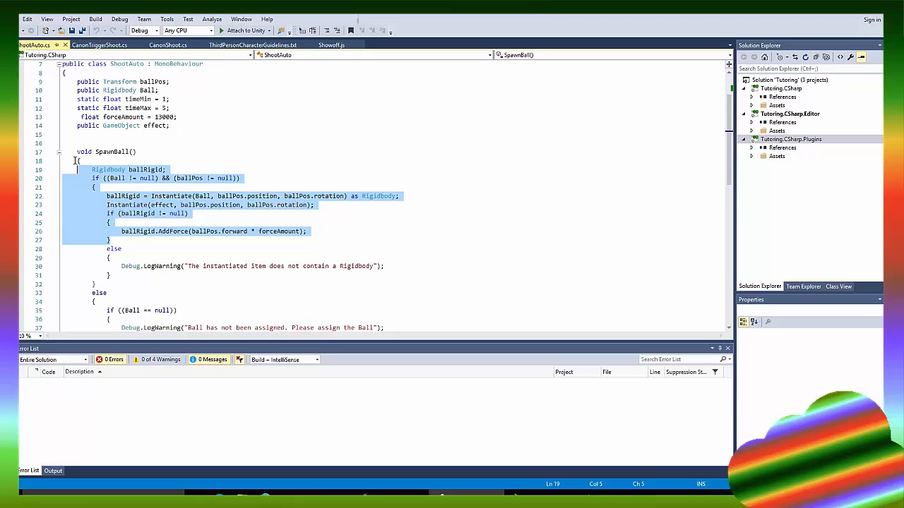
{"action": "left_click_drag", "start_coordinate": [112, 240], "coordinate": [95, 187]}
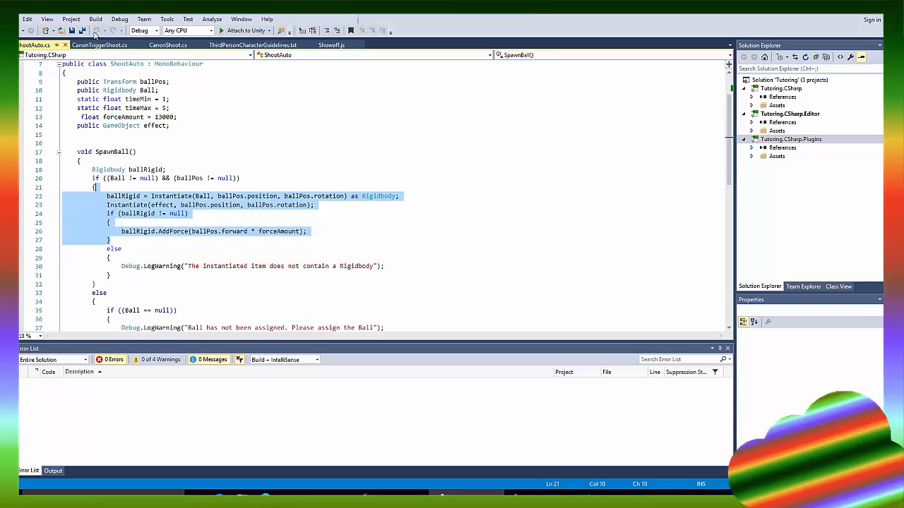
Step: Compare with CanonTriggerShoot's ball-spawning lines in OnTriggerEnter, returning to ShootAuto
{"action": "left_click", "coordinate": [89, 45]}
{"action": "left_click", "coordinate": [32, 44]}
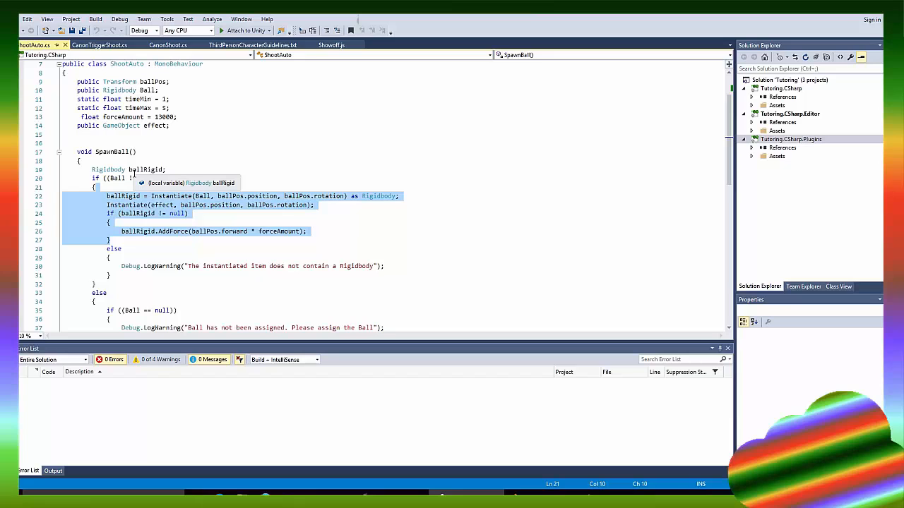
{"action": "scroll", "coordinate": [135, 173], "scroll_direction": "down", "scroll_amount": 5}
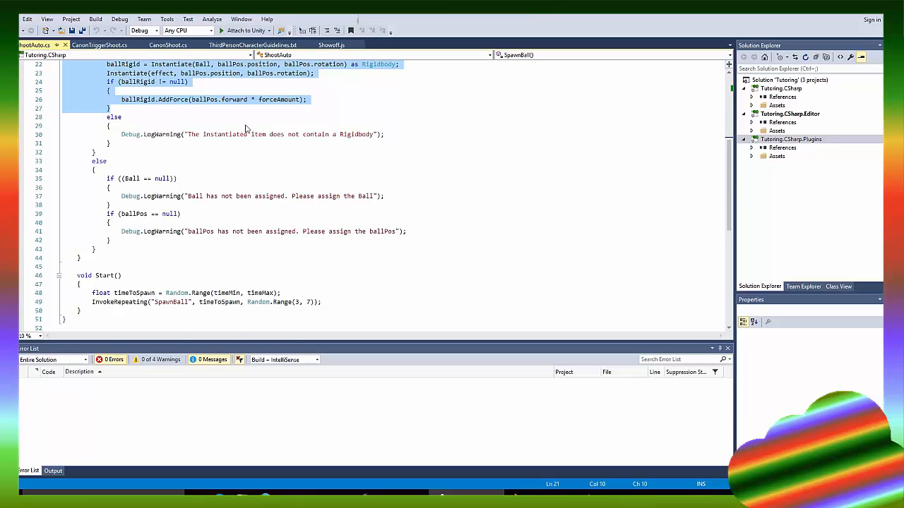
{"action": "scroll", "coordinate": [223, 126], "scroll_direction": "up", "scroll_amount": 4}
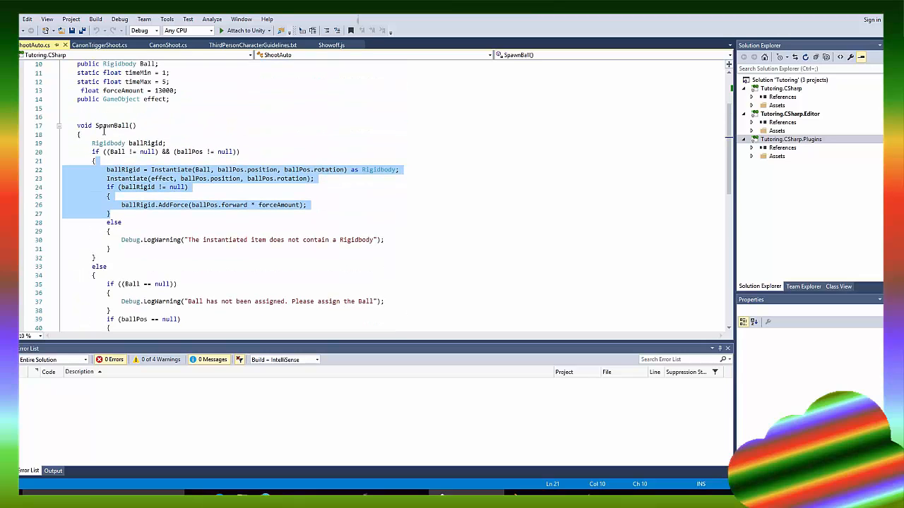
{"action": "left_click", "coordinate": [99, 44]}
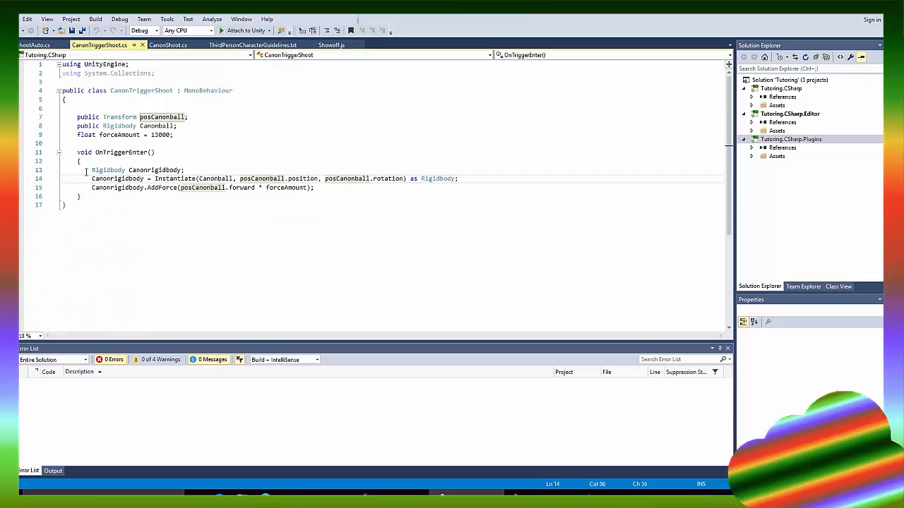
{"action": "left_click_drag", "start_coordinate": [387, 192], "coordinate": [77, 170]}
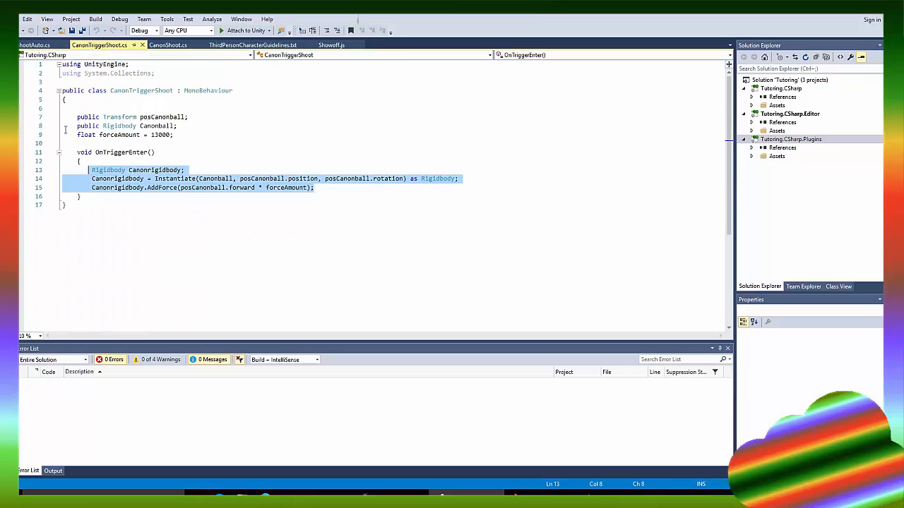
{"action": "left_click", "coordinate": [36, 44]}
{"action": "left_click", "coordinate": [156, 274]}
{"action": "scroll", "coordinate": [141, 297], "scroll_direction": "up", "scroll_amount": 2}
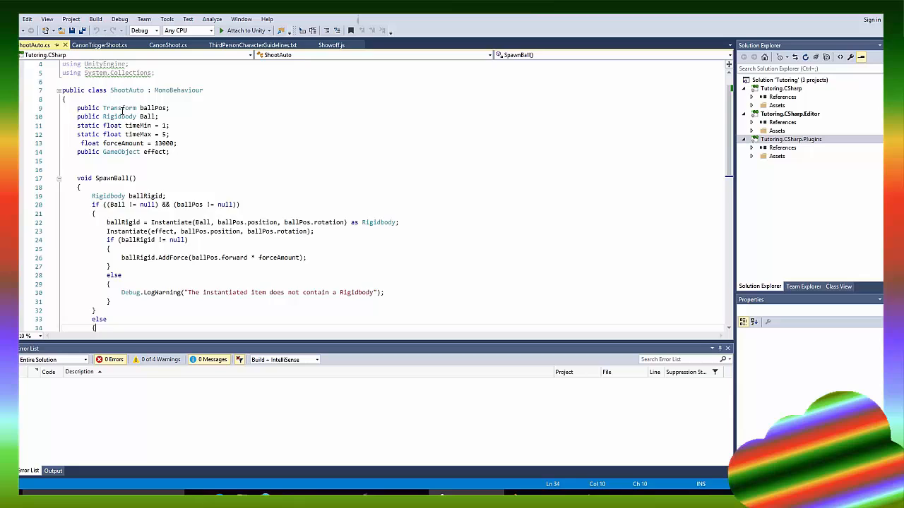
{"action": "scroll", "coordinate": [137, 311], "scroll_direction": "down", "scroll_amount": 4}
{"action": "scroll", "coordinate": [134, 323], "scroll_direction": "down", "scroll_amount": 2}
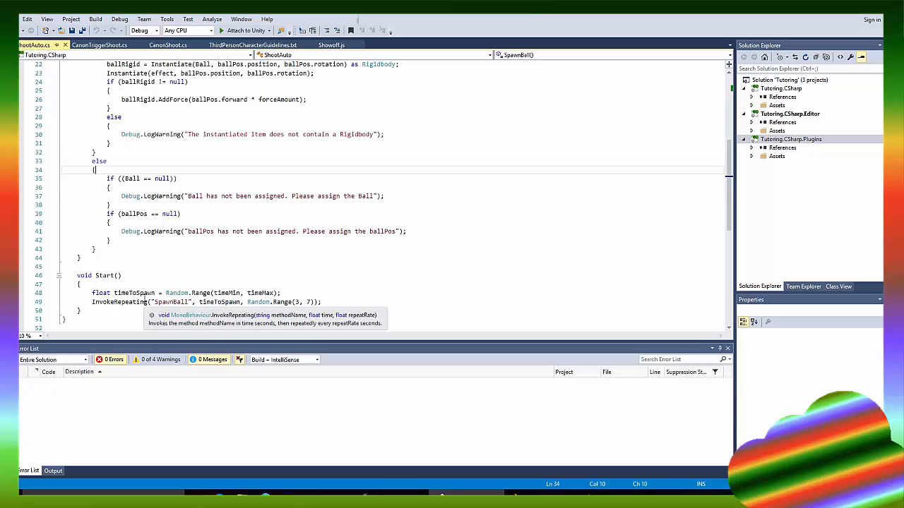
{"action": "left_click", "coordinate": [160, 294]}
{"action": "left_click", "coordinate": [240, 292]}
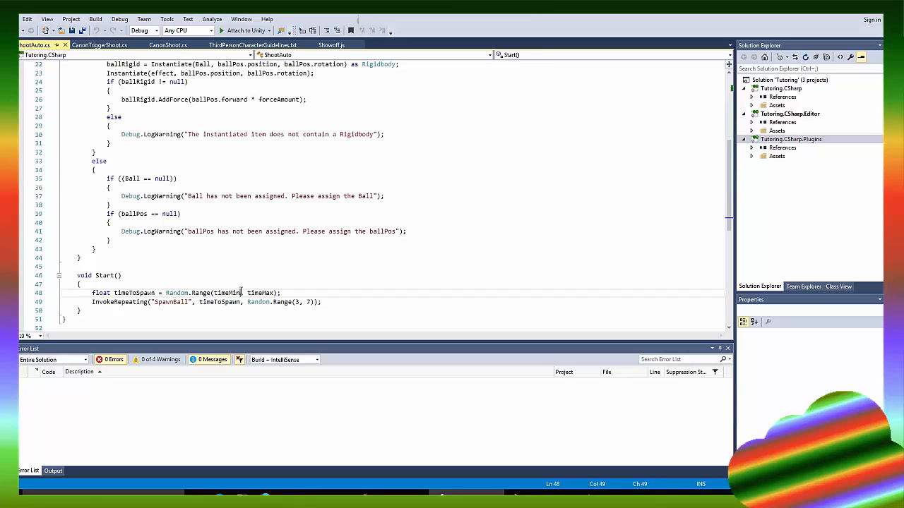
{"action": "left_click", "coordinate": [266, 292]}
{"action": "left_click", "coordinate": [147, 302]}
{"action": "scroll", "coordinate": [162, 302], "scroll_direction": "down", "scroll_amount": 1}
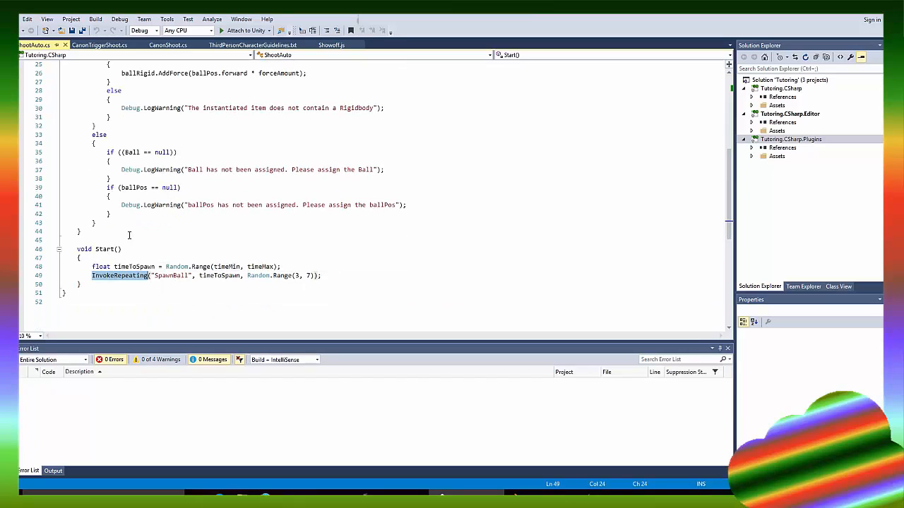
{"action": "left_click", "coordinate": [172, 283]}
{"action": "scroll", "coordinate": [163, 268], "scroll_direction": "up", "scroll_amount": 2}
{"action": "scroll", "coordinate": [154, 256], "scroll_direction": "up", "scroll_amount": 3}
{"action": "scroll", "coordinate": [153, 256], "scroll_direction": "up", "scroll_amount": 2}
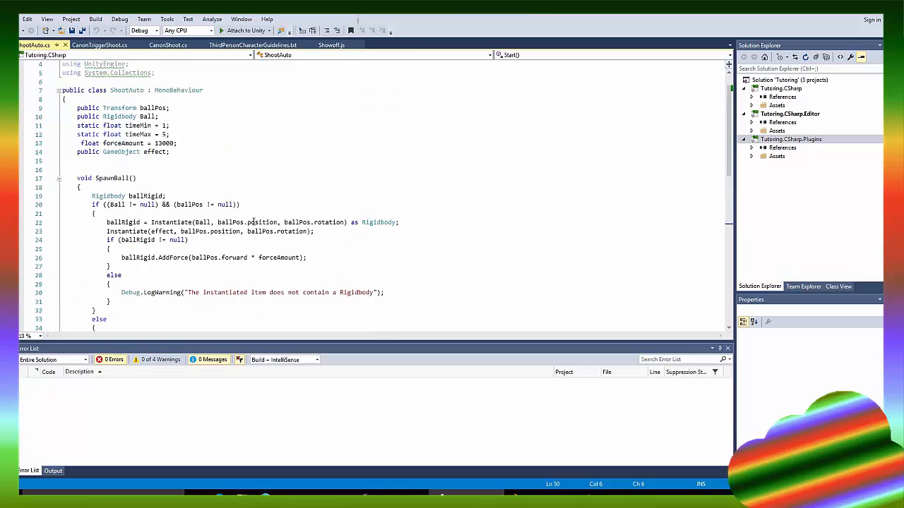
{"action": "scroll", "coordinate": [154, 256], "scroll_direction": "down", "scroll_amount": 2}
{"action": "scroll", "coordinate": [117, 302], "scroll_direction": "down", "scroll_amount": 4}
{"action": "scroll", "coordinate": [204, 248], "scroll_direction": "down", "scroll_amount": 4}
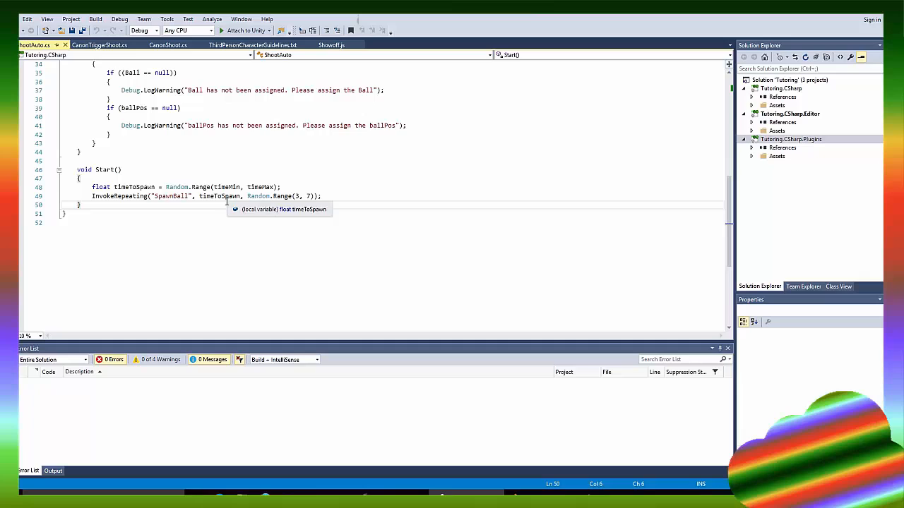
{"action": "double_click", "coordinate": [177, 198]}
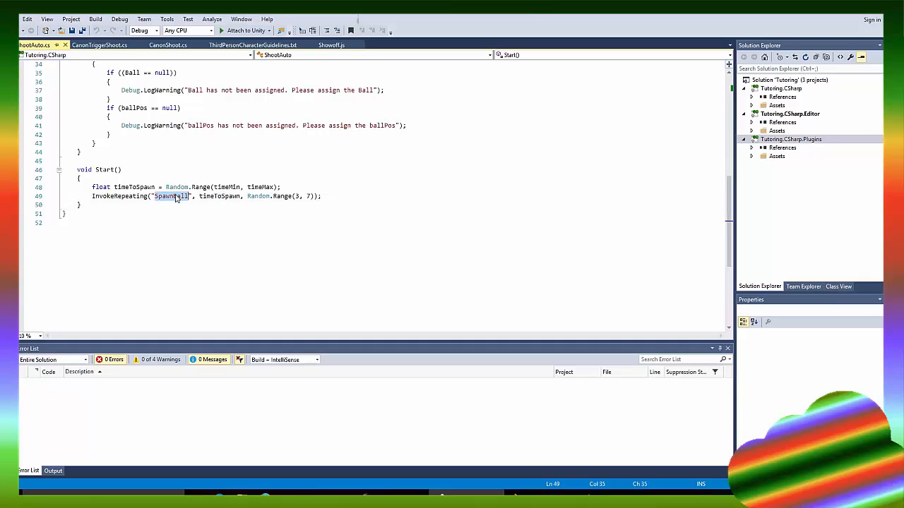
{"action": "left_click", "coordinate": [175, 197]}
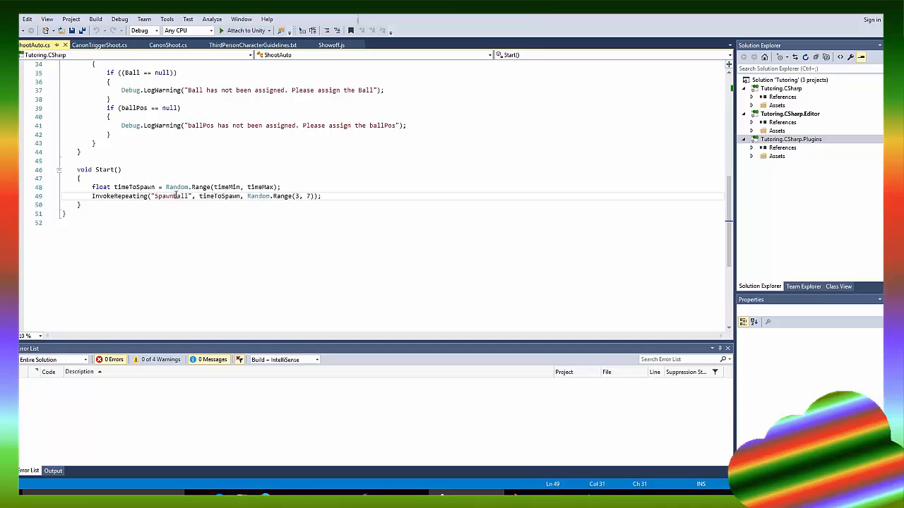
{"action": "double_click", "coordinate": [220, 197]}
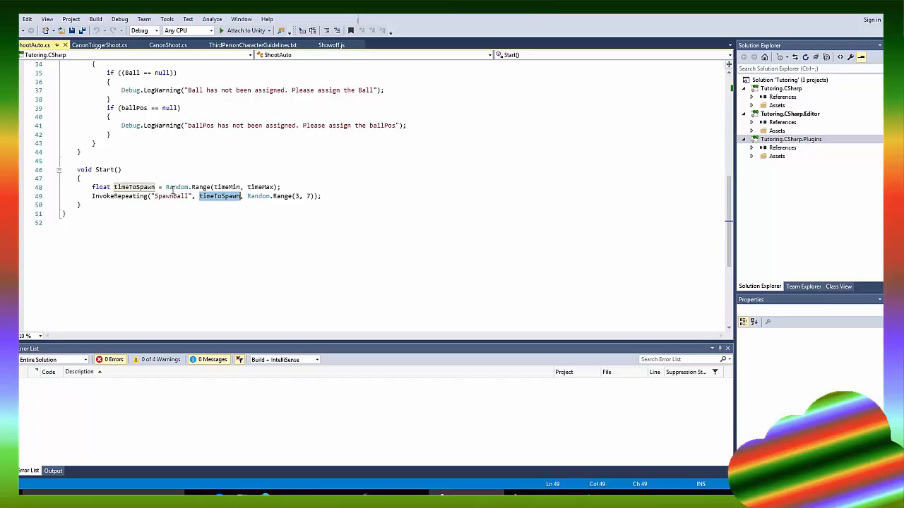
{"action": "double_click", "coordinate": [258, 197]}
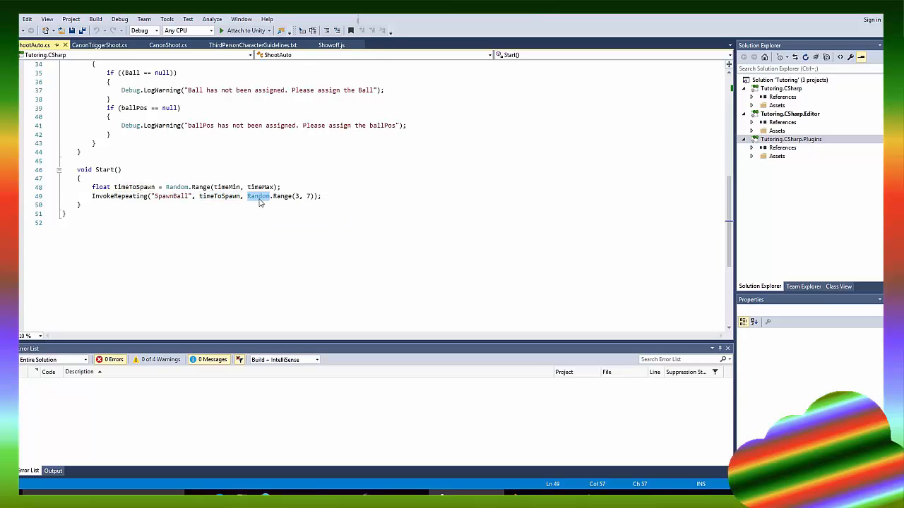
{"action": "left_click_drag", "start_coordinate": [321, 196], "coordinate": [248, 196]}
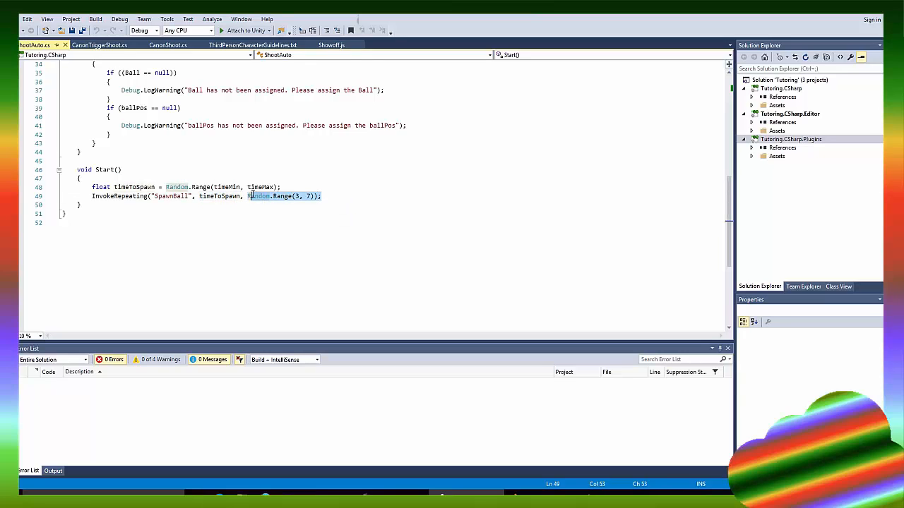
{"action": "left_click", "coordinate": [248, 196]}
{"action": "left_click", "coordinate": [107, 196]}
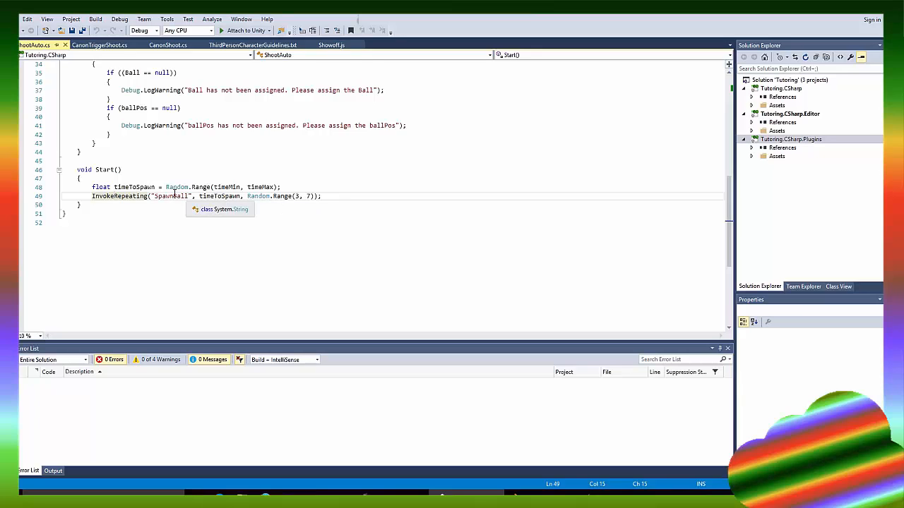
{"action": "mouse_move", "coordinate": [119, 196]}
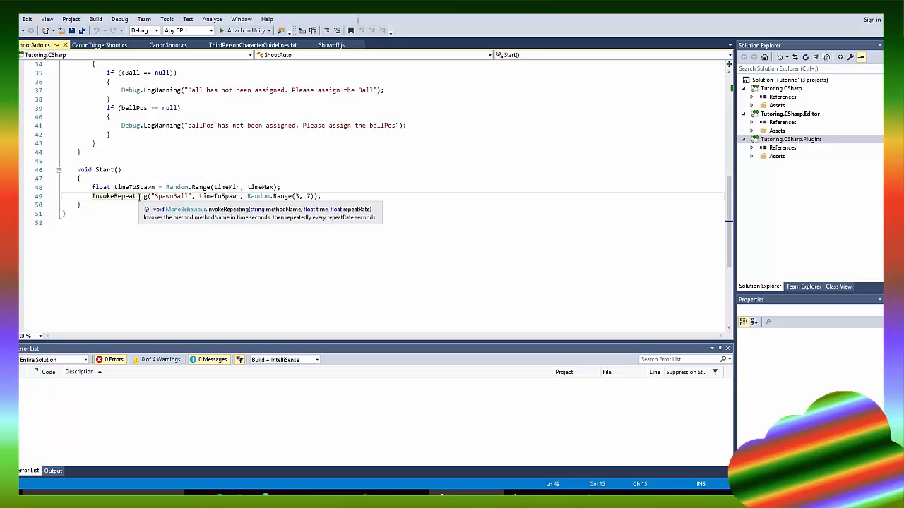
{"action": "left_click", "coordinate": [273, 195]}
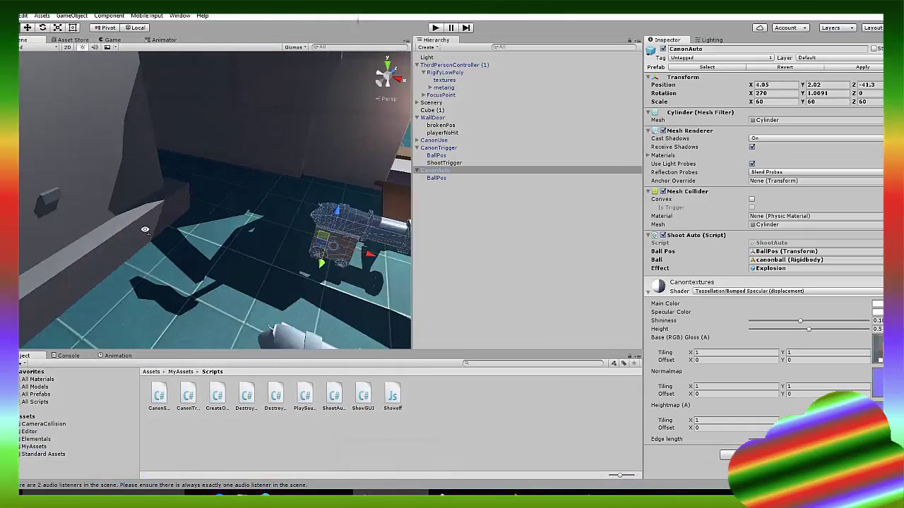
Step: Orbit the scene to look down at the cannons by the castle wall
{"action": "right_click_drag", "start_coordinate": [144, 230], "coordinate": [289, 195]}
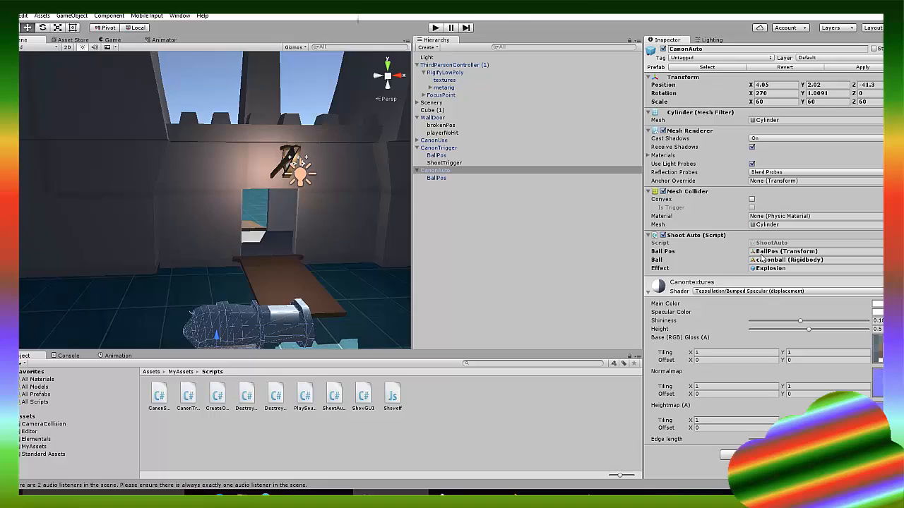
{"action": "mouse_move", "coordinate": [212, 247]}
{"action": "right_mouse_down"}
{"action": "mouse_move", "coordinate": [243, 294]}
{"action": "mouse_move", "coordinate": [225, 197]}
{"action": "mouse_move", "coordinate": [116, 31]}
{"action": "right_mouse_up"}
Step: Select the CanonUse cannon and frame it in the scene view
{"action": "left_click", "coordinate": [225, 196]}
{"action": "key", "text": "f"}
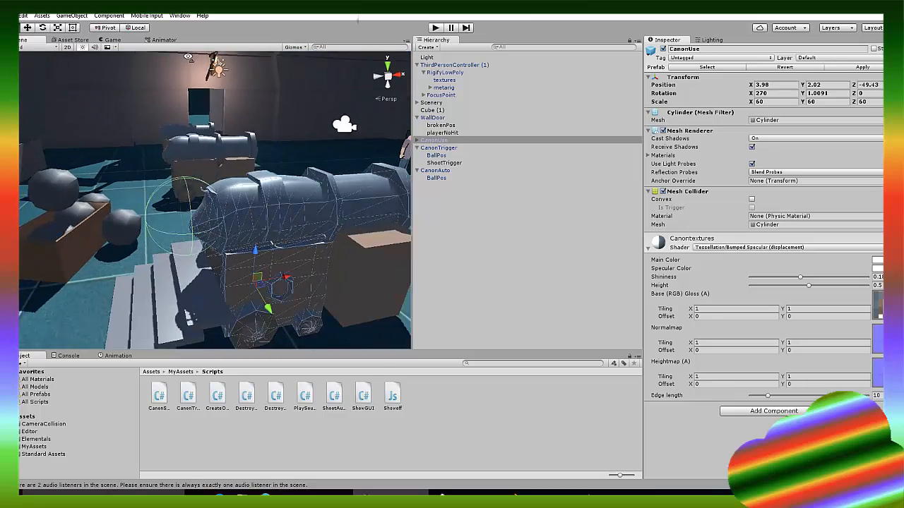
{"action": "left_click", "coordinate": [424, 141]}
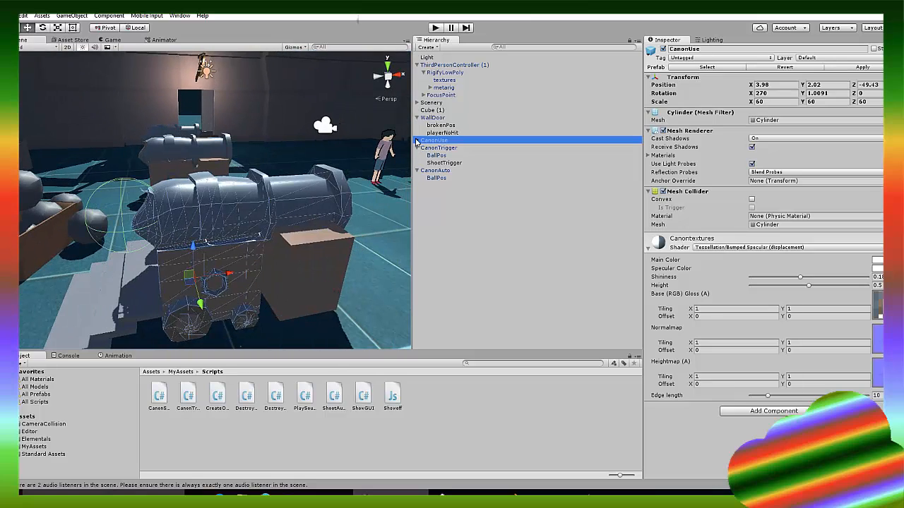
Step: Expand CanonUse and select its trigger child to show its Show GUI and Canon Shoot scripts
{"action": "left_click", "coordinate": [418, 140]}
{"action": "left_click", "coordinate": [435, 156]}
{"action": "right_click_drag", "start_coordinate": [212, 212], "coordinate": [96, 249]}
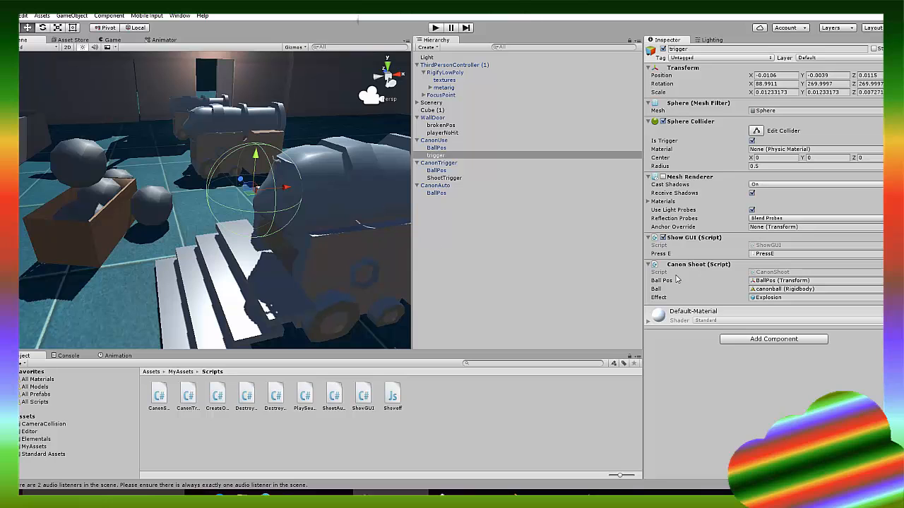
{"action": "scroll", "coordinate": [330, 202], "scroll_direction": "up", "scroll_amount": 5}
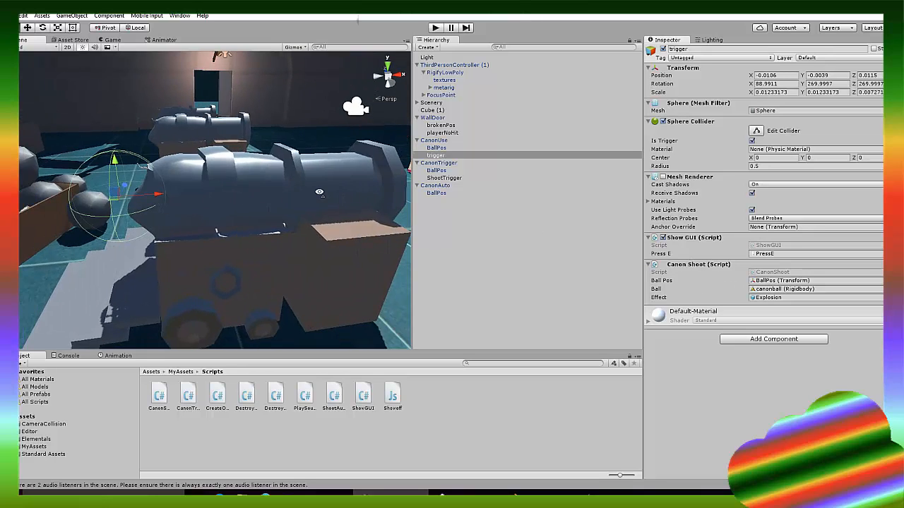
{"action": "scroll", "coordinate": [330, 202], "scroll_direction": "down", "scroll_amount": 5}
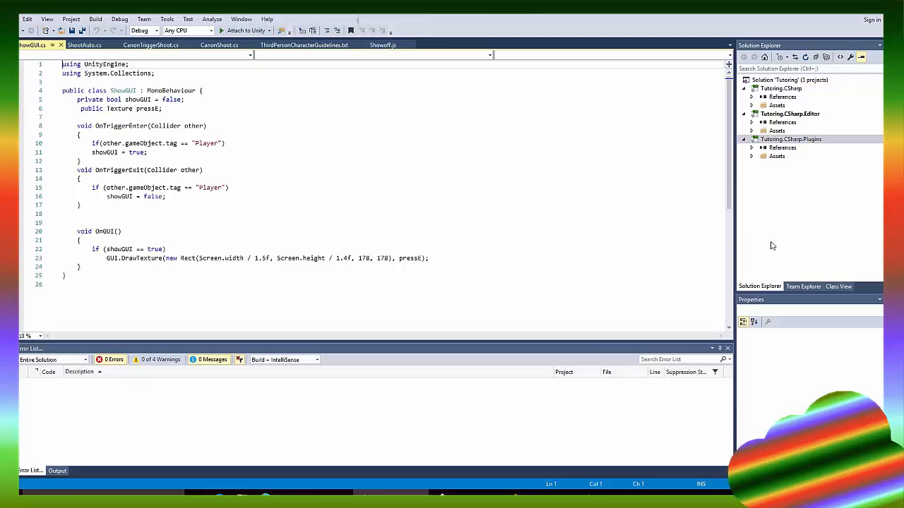
Step: Point out ShowGUI's showGUI flag and pressE texture fields above OnTriggerEnter
{"action": "left_click", "coordinate": [117, 126]}
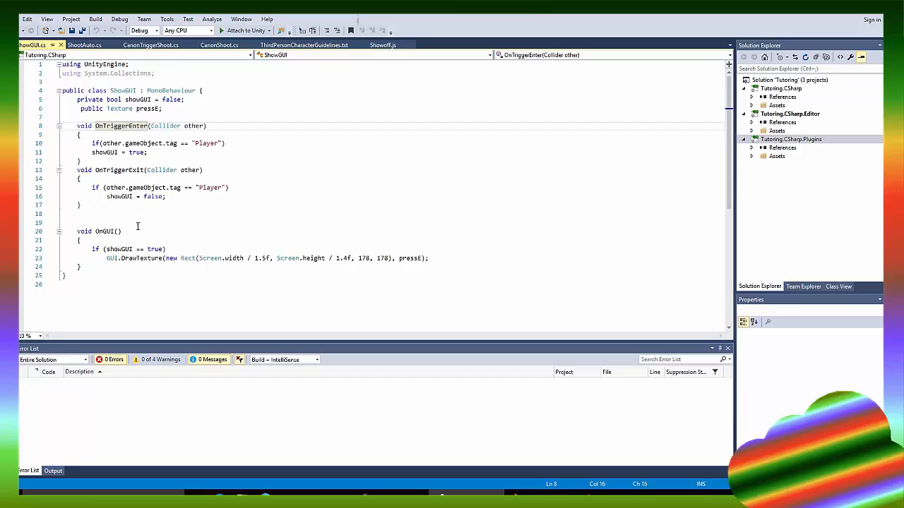
{"action": "mouse_move", "coordinate": [103, 100]}
{"action": "left_mouse_down"}
{"action": "mouse_move", "coordinate": [169, 100]}
{"action": "mouse_move", "coordinate": [137, 110]}
{"action": "left_mouse_up"}
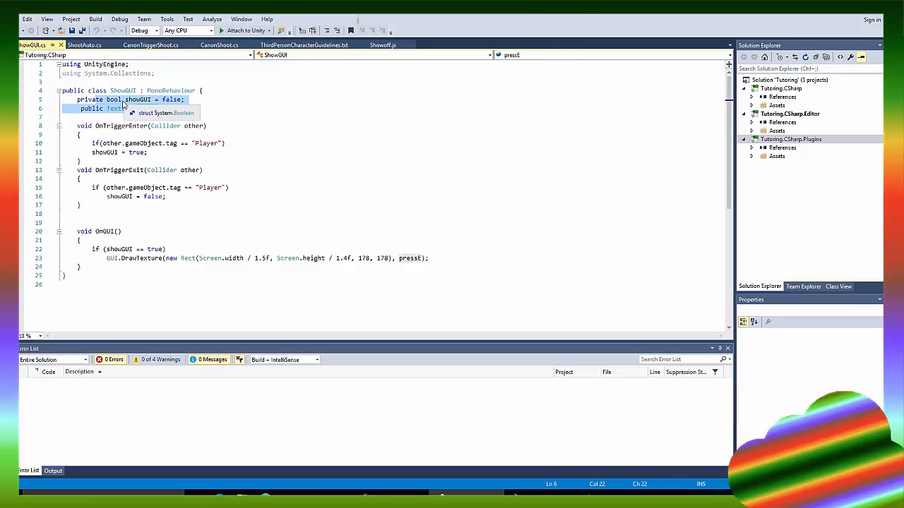
{"action": "left_click", "coordinate": [135, 111]}
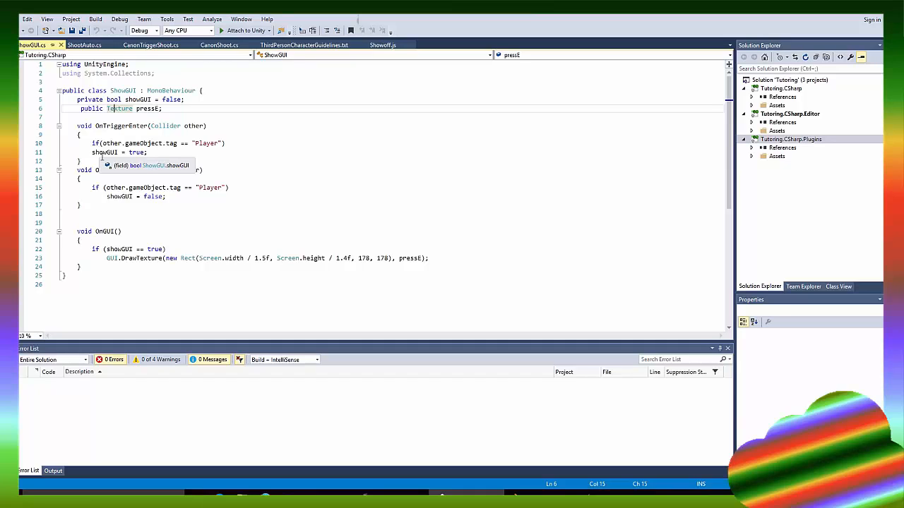
Step: Highlight the Player tag checks setting showGUI true in OnTriggerEnter and false in OnTriggerExit
{"action": "left_click", "coordinate": [237, 143]}
{"action": "left_click", "coordinate": [136, 153]}
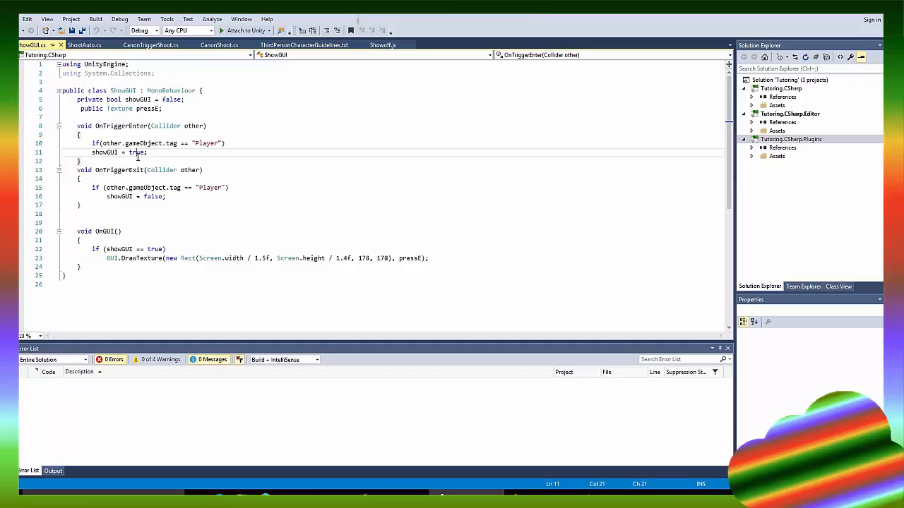
{"action": "double_click", "coordinate": [136, 153]}
{"action": "left_click", "coordinate": [136, 153]}
{"action": "mouse_move", "coordinate": [229, 187]}
{"action": "left_mouse_down"}
{"action": "mouse_move", "coordinate": [118, 187]}
{"action": "mouse_move", "coordinate": [237, 188]}
{"action": "left_mouse_up"}
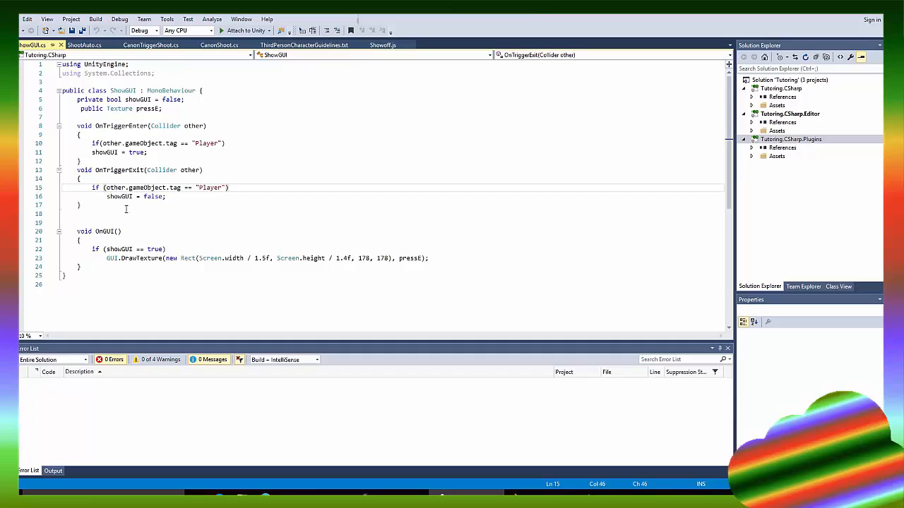
{"action": "left_click", "coordinate": [97, 236]}
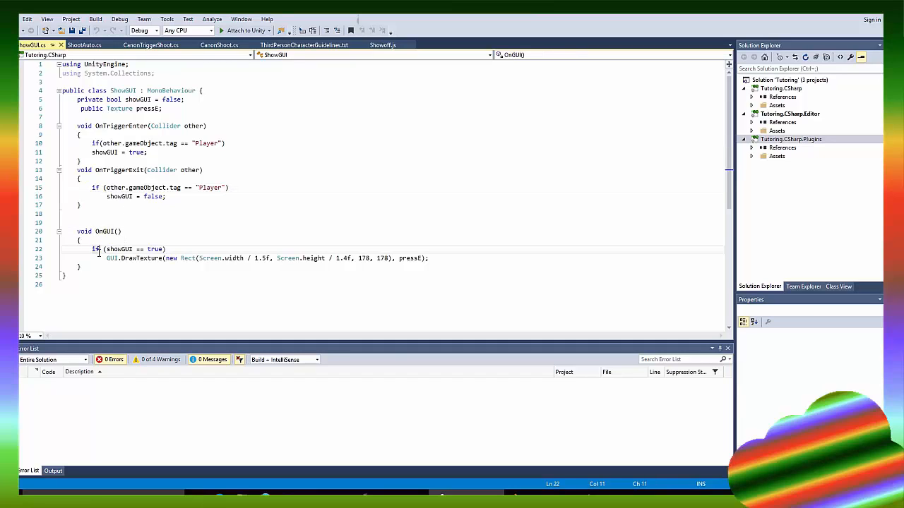
{"action": "mouse_move", "coordinate": [166, 196]}
{"action": "left_mouse_down"}
{"action": "mouse_move", "coordinate": [117, 196]}
{"action": "mouse_move", "coordinate": [79, 233]}
{"action": "left_mouse_up"}
{"action": "left_click", "coordinate": [105, 241]}
{"action": "double_click", "coordinate": [112, 258]}
{"action": "left_click", "coordinate": [140, 259]}
{"action": "double_click", "coordinate": [141, 259]}
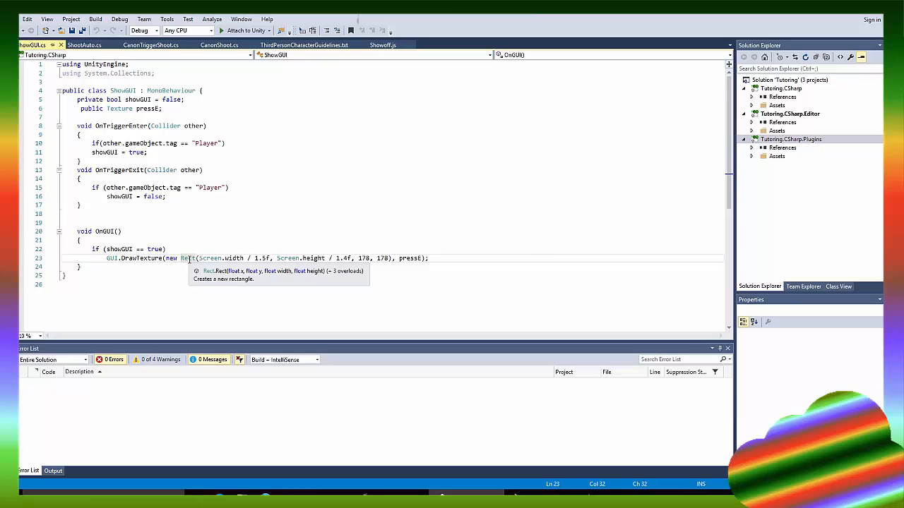
{"action": "left_click", "coordinate": [207, 258]}
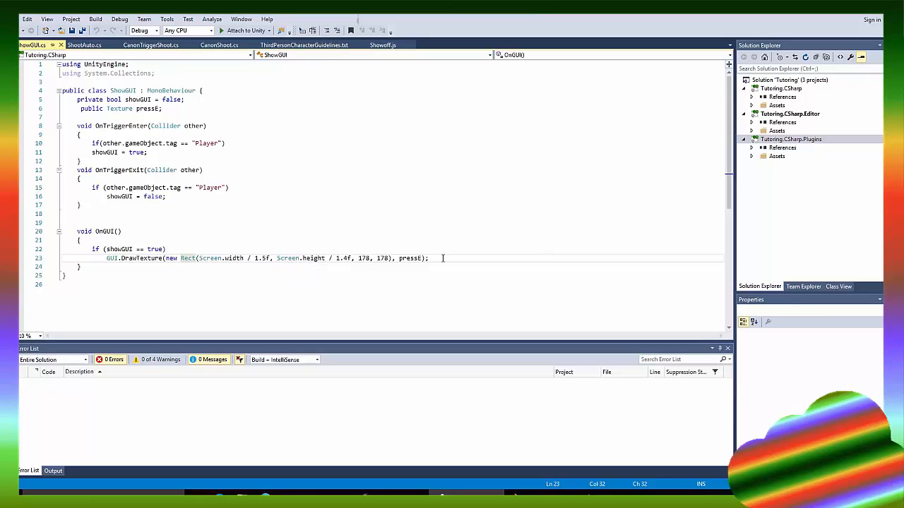
{"action": "left_click_drag", "start_coordinate": [443, 259], "coordinate": [82, 267]}
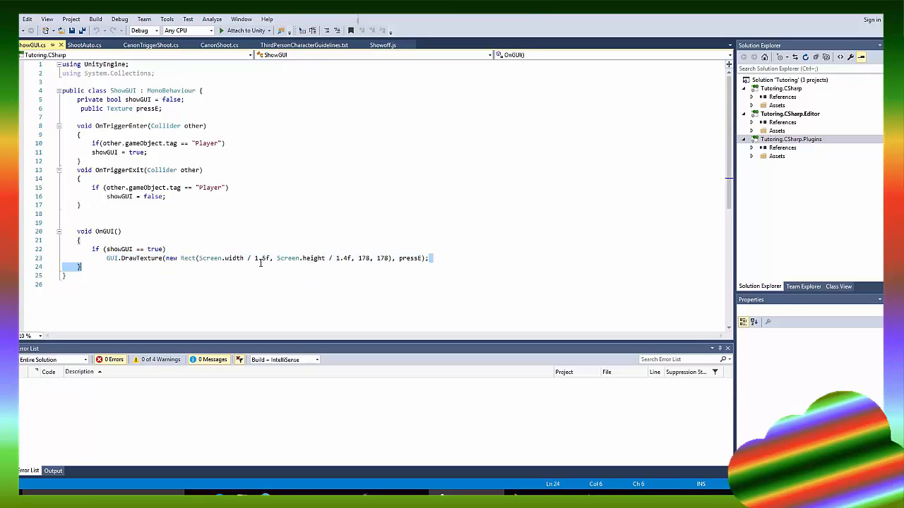
{"action": "double_click", "coordinate": [261, 258]}
{"action": "double_click", "coordinate": [344, 259]}
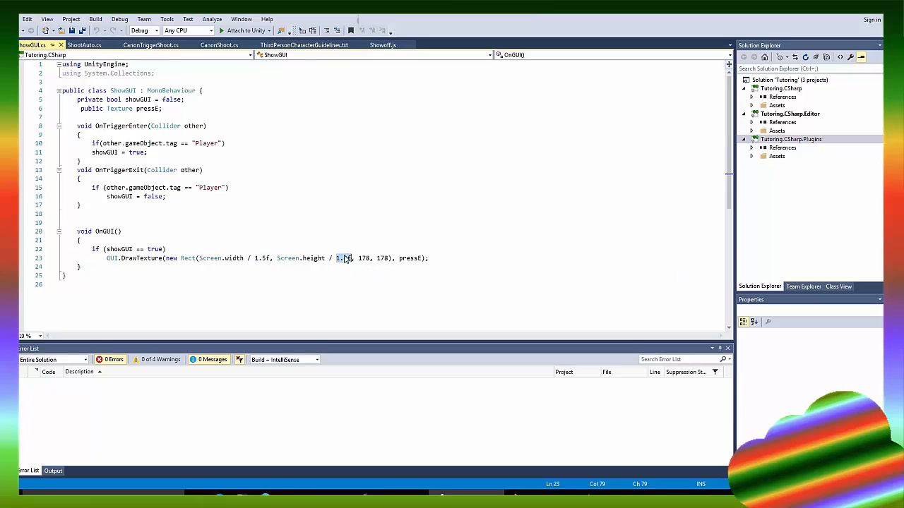
{"action": "type", "text": "4"}
{"action": "double_click", "coordinate": [261, 258]}
{"action": "double_click", "coordinate": [364, 259]}
{"action": "mouse_move", "coordinate": [389, 258]}
{"action": "left_mouse_down"}
{"action": "mouse_move", "coordinate": [365, 259]}
{"action": "mouse_move", "coordinate": [377, 259]}
{"action": "left_mouse_up"}
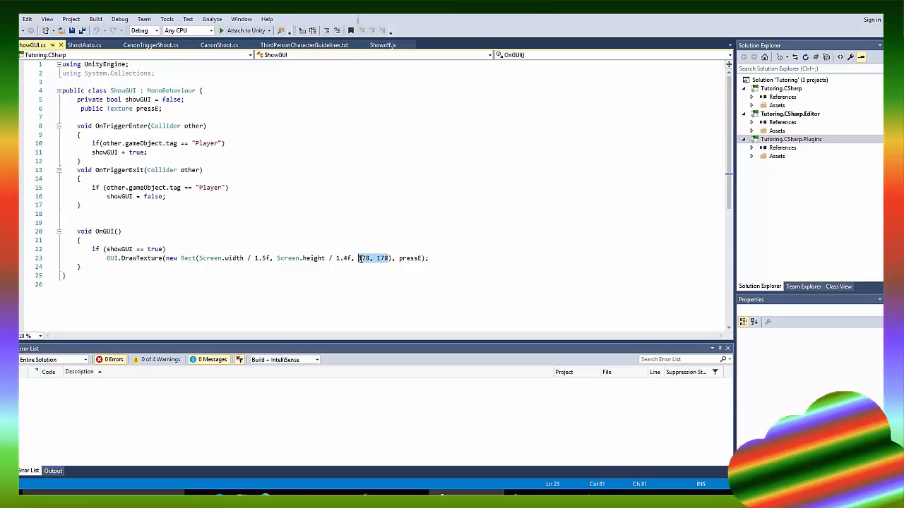
{"action": "double_click", "coordinate": [346, 259]}
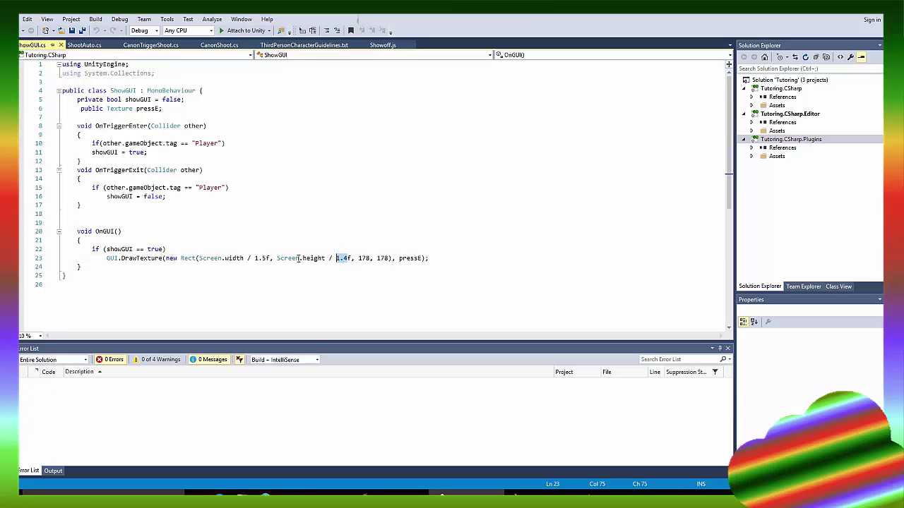
{"action": "double_click", "coordinate": [266, 258]}
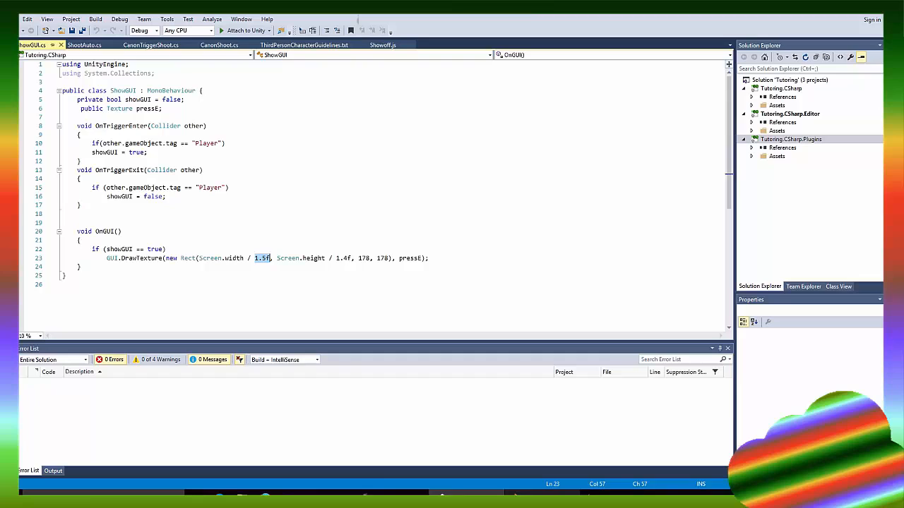
Step: Bring up CanonShoot.cs and point out its OnTriggerStay method
{"action": "left_click", "coordinate": [82, 47]}
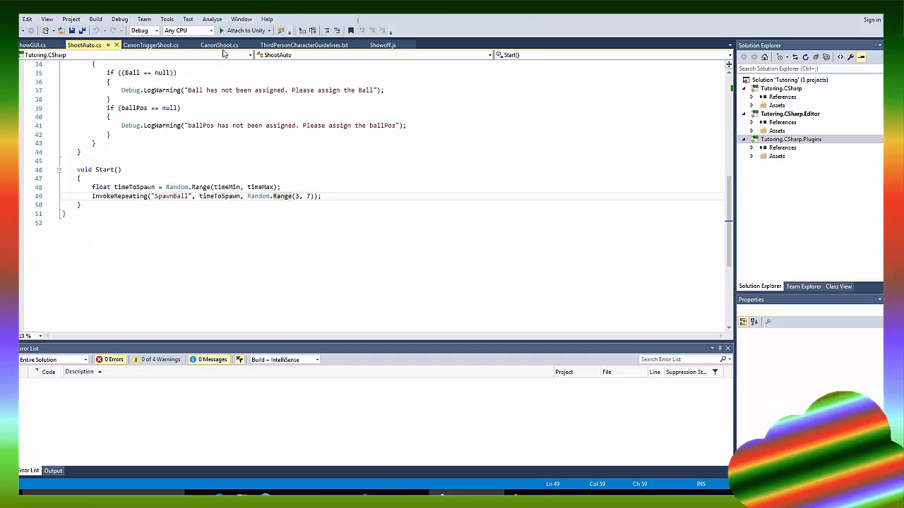
{"action": "left_click", "coordinate": [219, 46]}
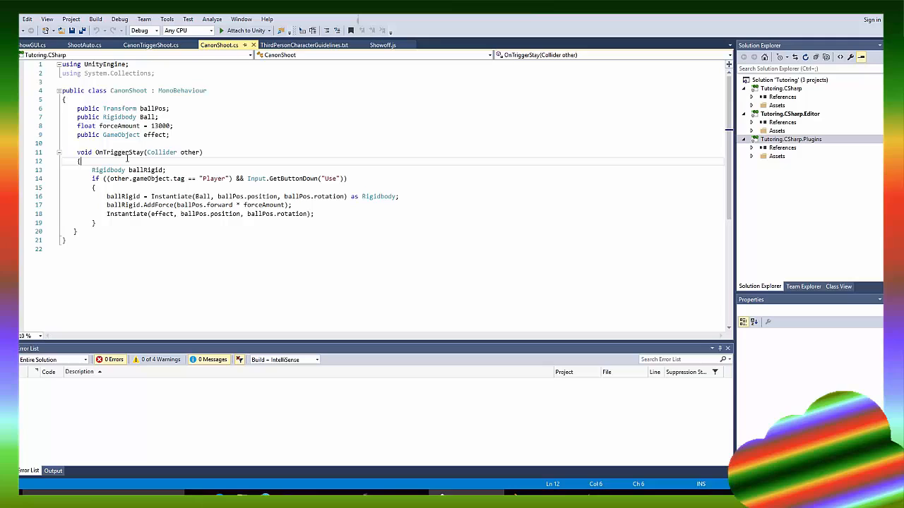
{"action": "left_click", "coordinate": [129, 152]}
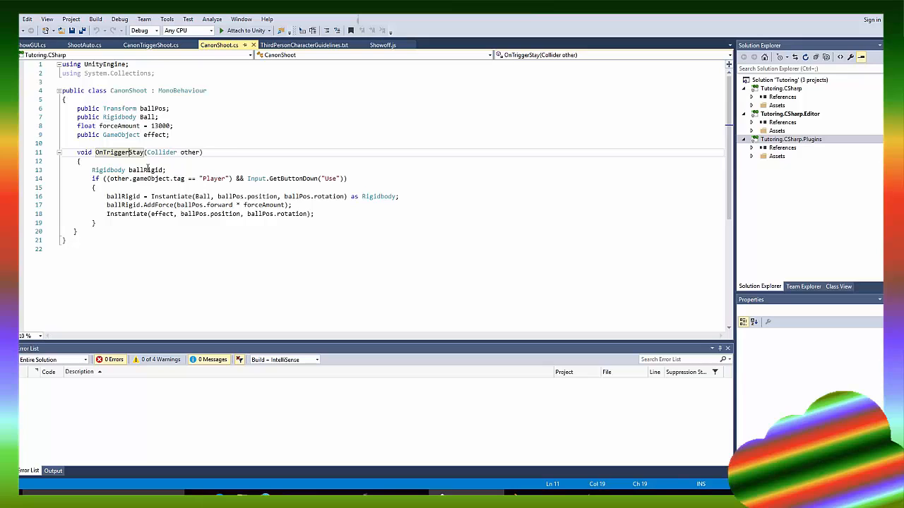
Step: Highlight the Player tag comparison and the 'Use' button name on line 14
{"action": "double_click", "coordinate": [192, 179]}
{"action": "double_click", "coordinate": [210, 179]}
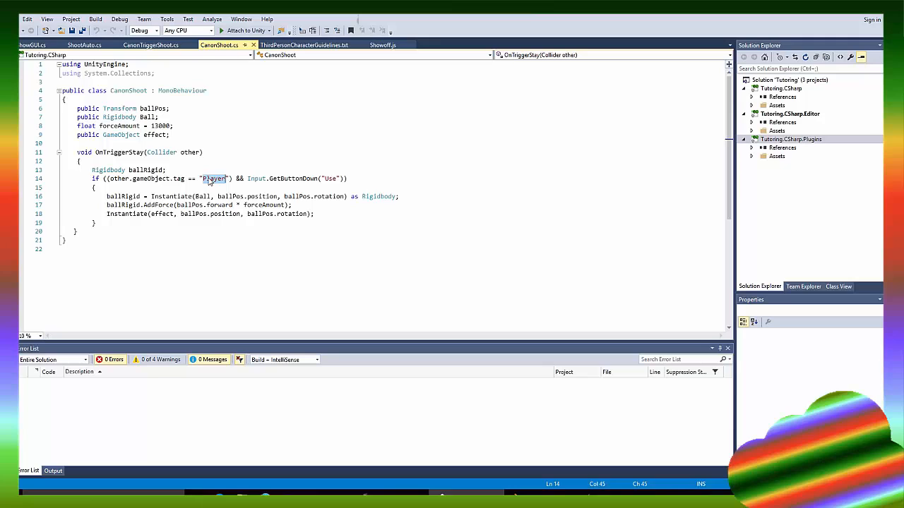
{"action": "double_click", "coordinate": [330, 179]}
{"action": "double_click", "coordinate": [329, 178]}
Step: Switch to Unity and open the Edit menu for Project Settings
{"action": "left_click", "coordinate": [395, 492]}
{"action": "left_click", "coordinate": [8, 15]}
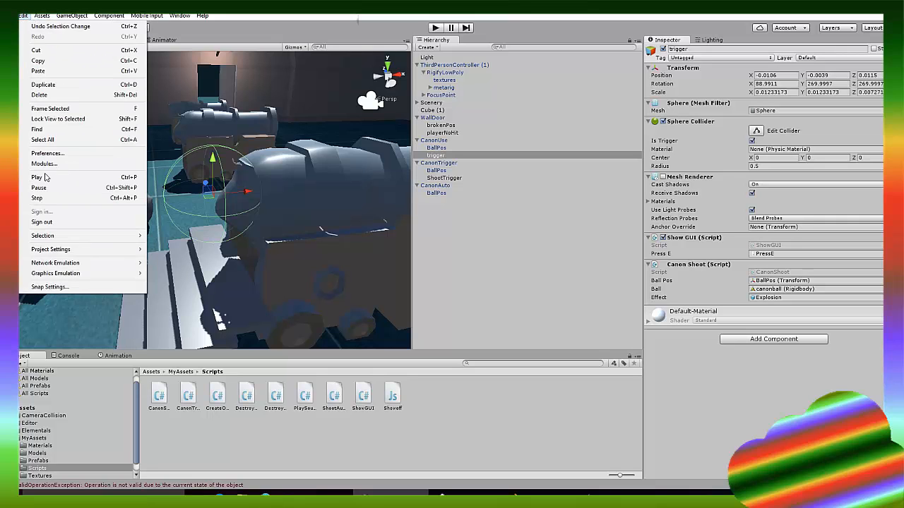
{"action": "mouse_move", "coordinate": [51, 249]}
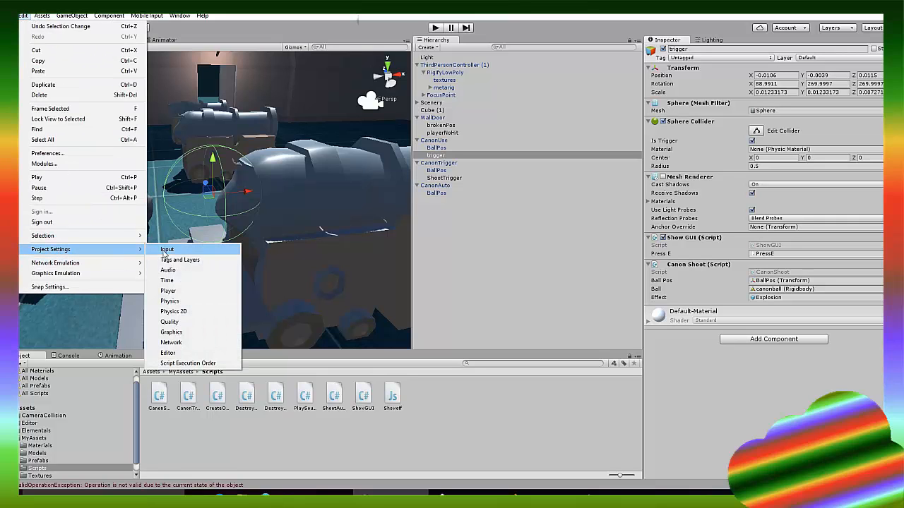
Step: Open the Input Manager and show the Use axis name and its positive button e
{"action": "left_click", "coordinate": [169, 251]}
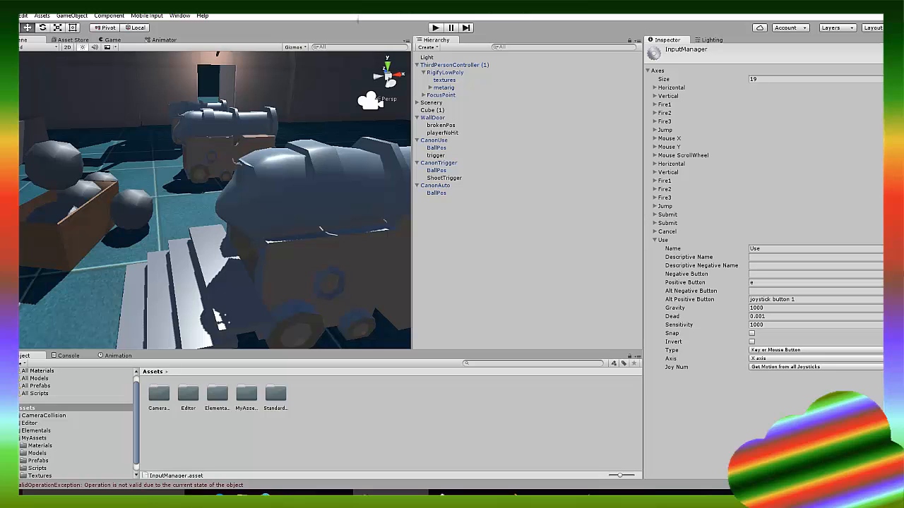
{"action": "left_click", "coordinate": [781, 247]}
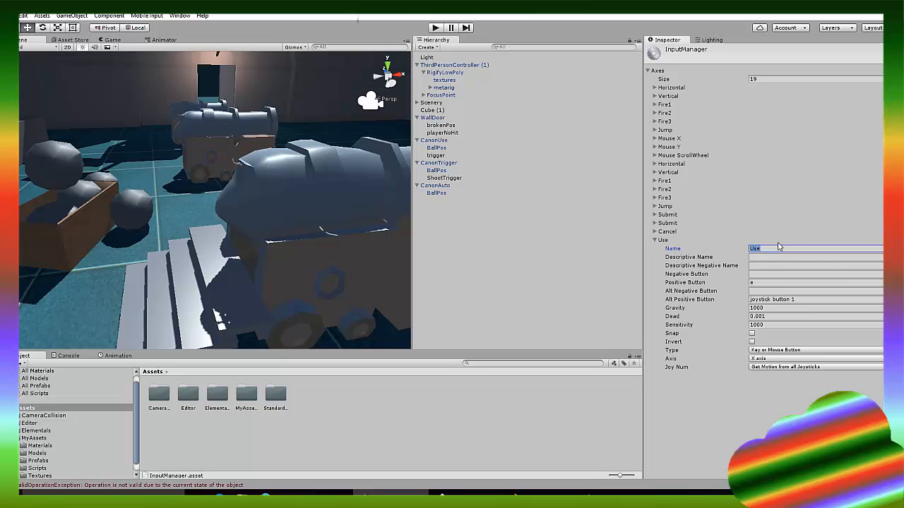
{"action": "left_click", "coordinate": [758, 283]}
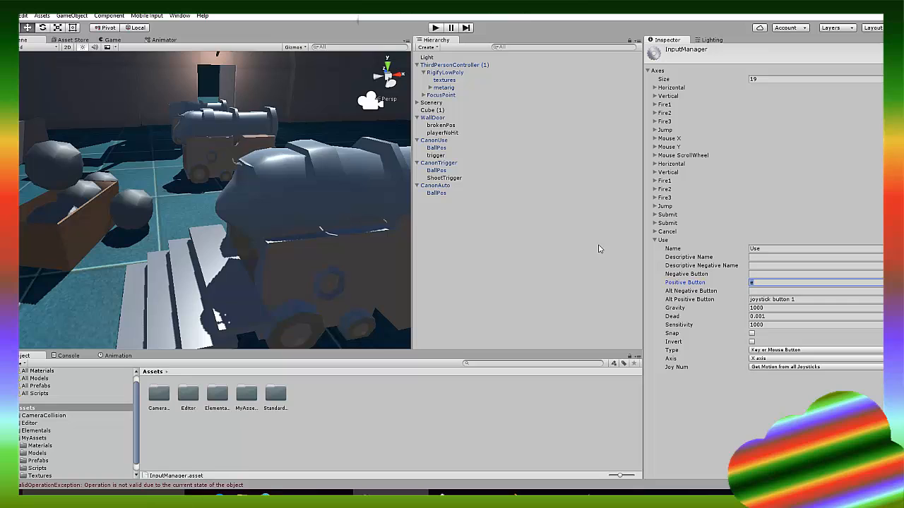
{"action": "scroll", "coordinate": [198, 255], "scroll_direction": "down", "scroll_amount": 5}
{"action": "scroll", "coordinate": [212, 247], "scroll_direction": "up", "scroll_amount": 2}
{"action": "scroll", "coordinate": [240, 233], "scroll_direction": "up", "scroll_amount": 2}
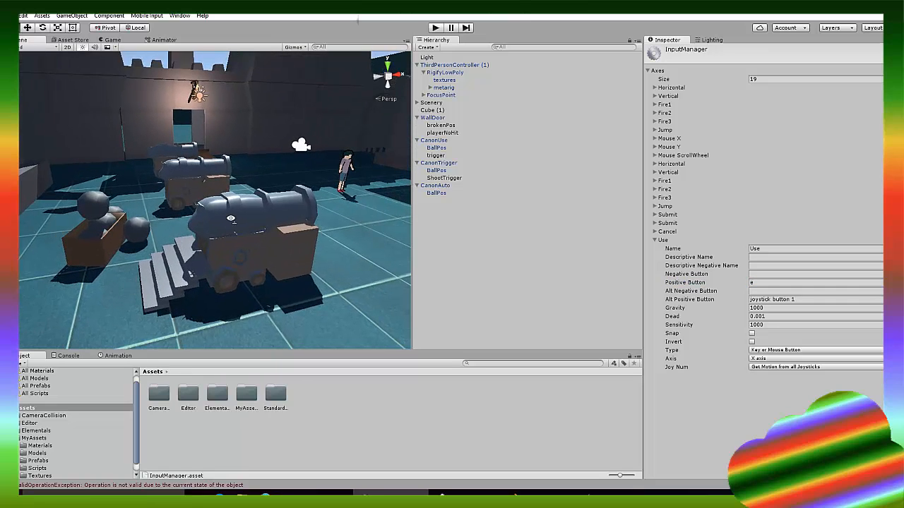
{"action": "scroll", "coordinate": [259, 220], "scroll_direction": "up", "scroll_amount": 2}
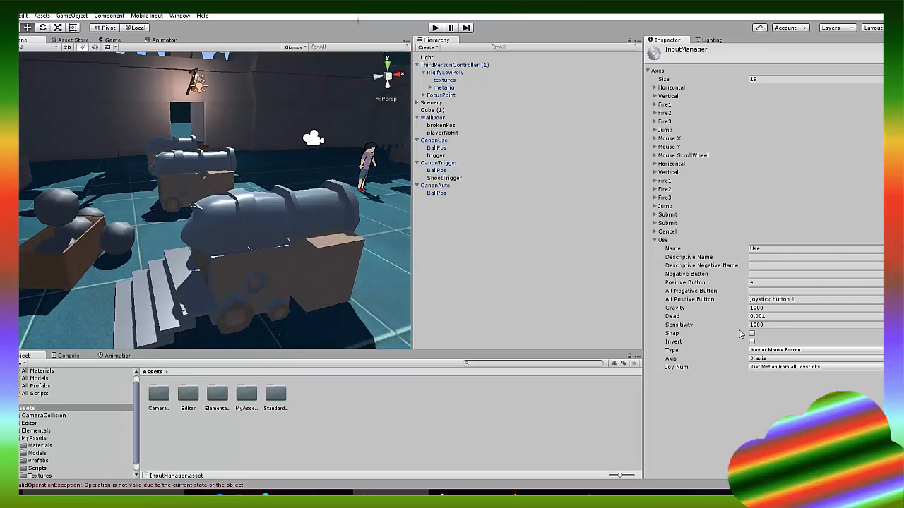
{"action": "left_click", "coordinate": [619, 492]}
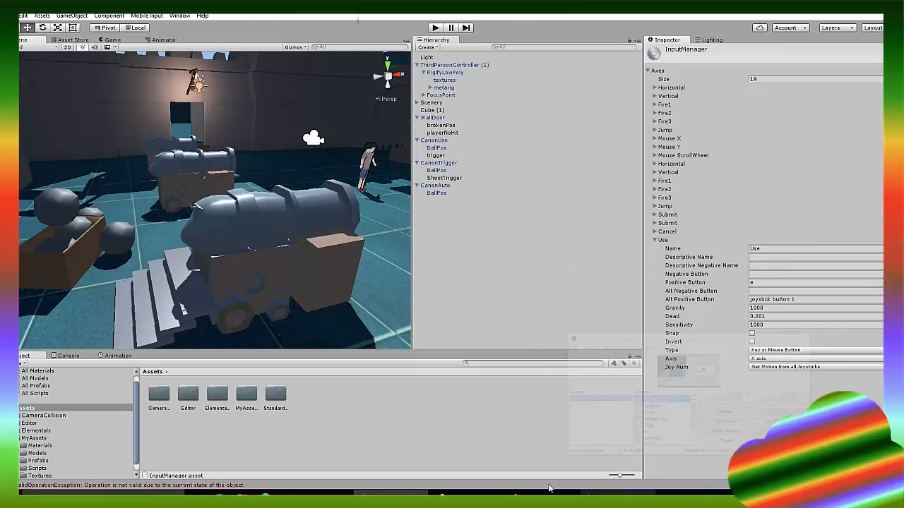
Step: Match the 'Use' name in CanonShoot code to the e key bound in the Input settings
{"action": "left_click", "coordinate": [466, 492]}
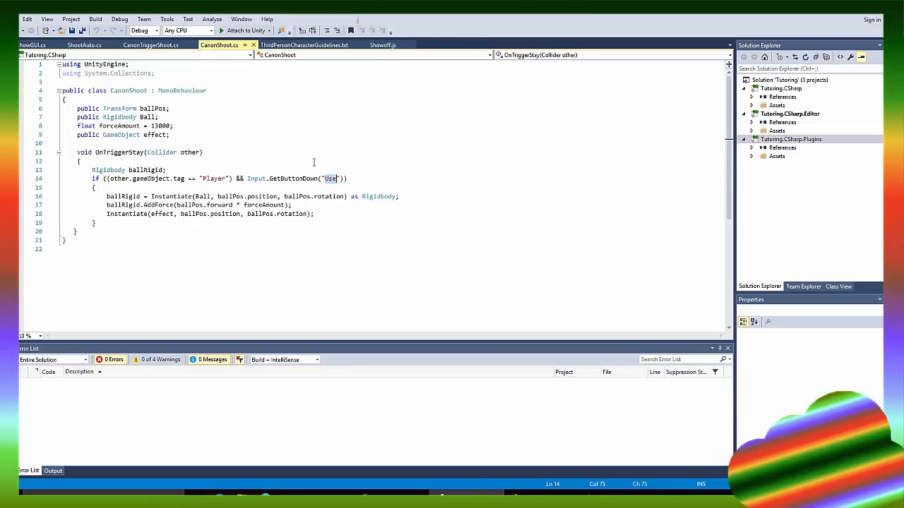
{"action": "left_click", "coordinate": [324, 179]}
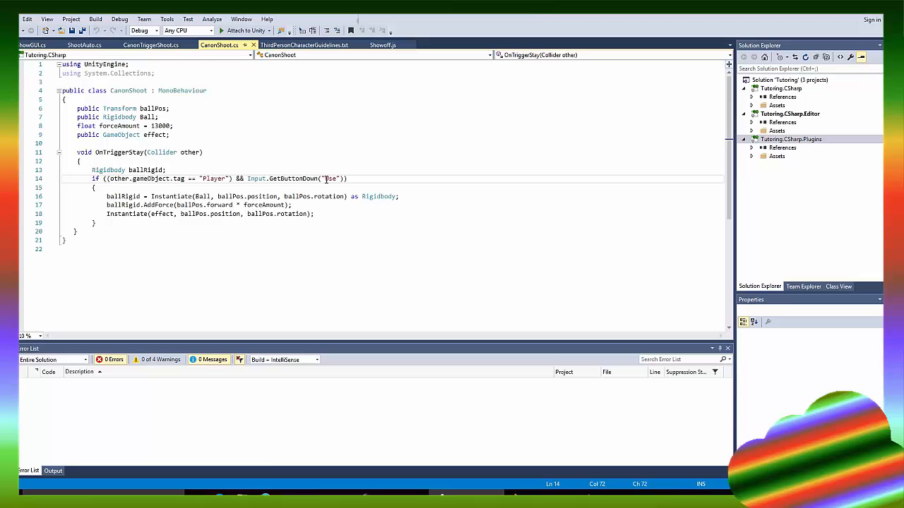
{"action": "left_click", "coordinate": [390, 492]}
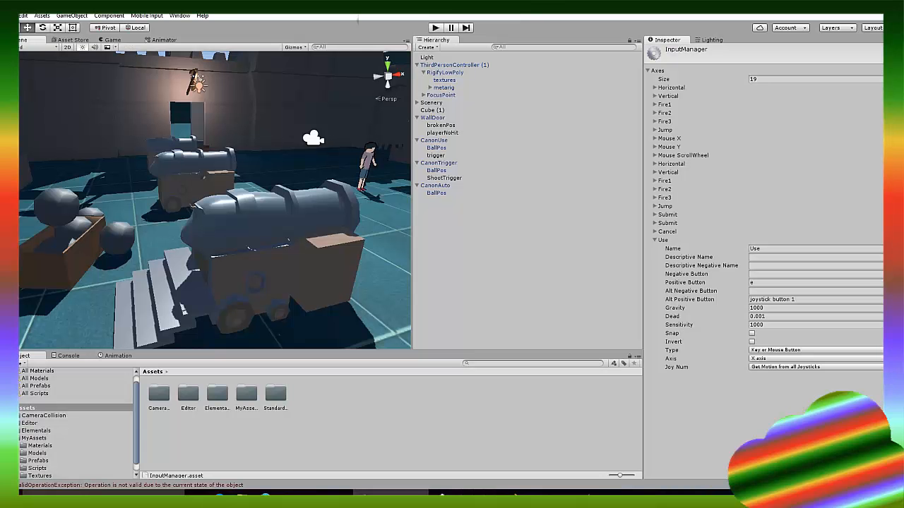
{"action": "left_click", "coordinate": [770, 282]}
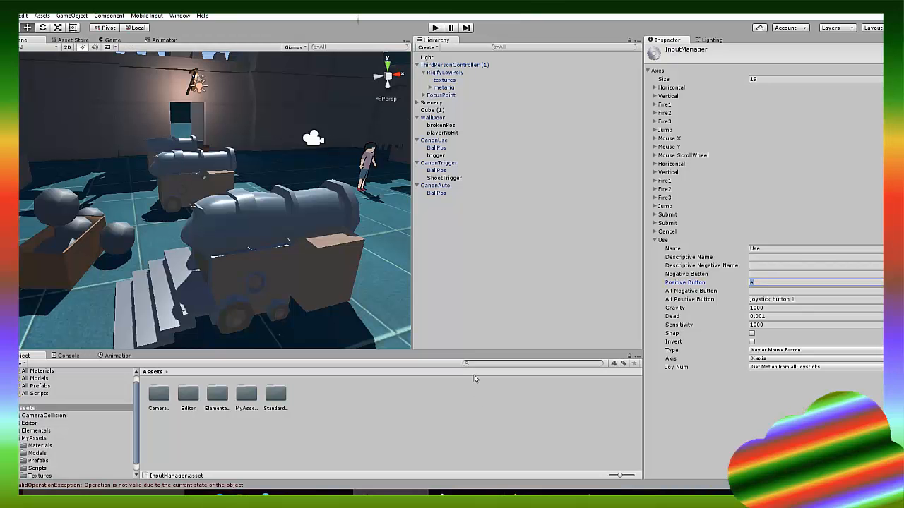
{"action": "right_click_drag", "start_coordinate": [215, 224], "coordinate": [247, 223]}
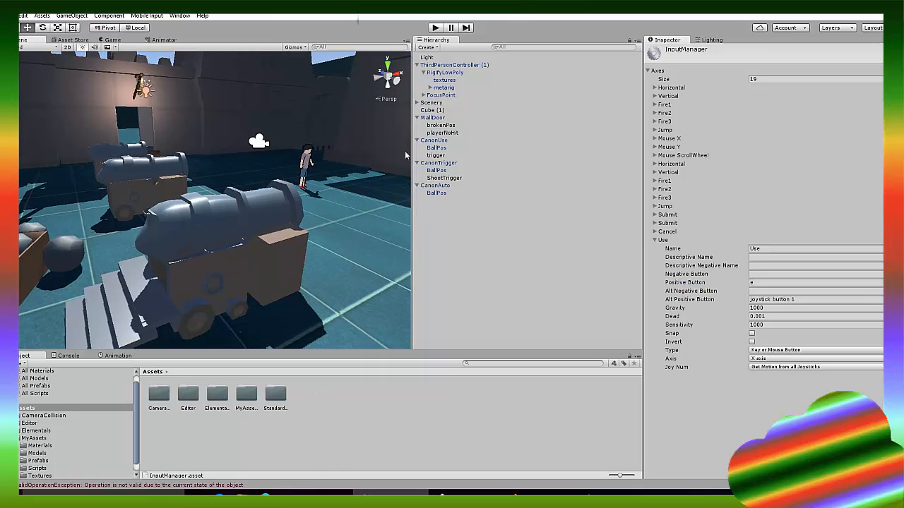
Step: Select the front cannon CanonUse, look around the courtyard and re-centre the view on it
{"action": "left_click", "coordinate": [275, 210]}
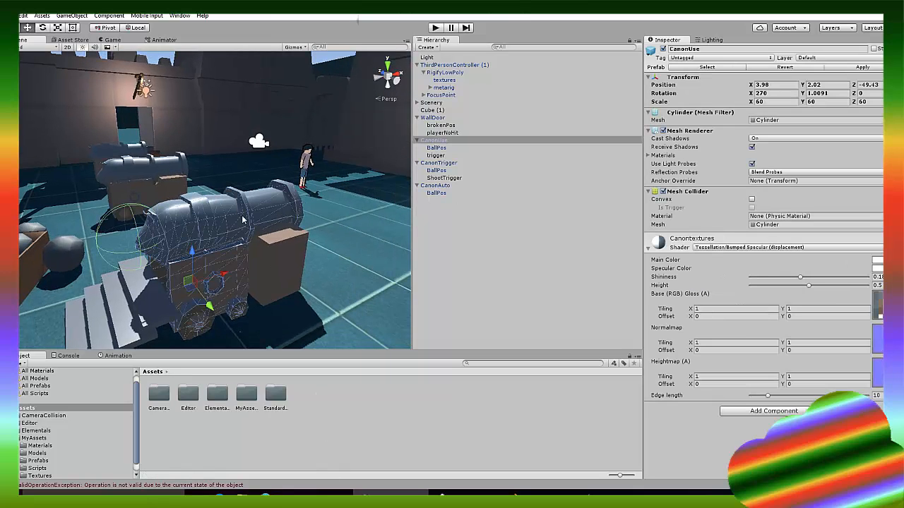
{"action": "right_click_drag", "start_coordinate": [289, 247], "coordinate": [367, 214]}
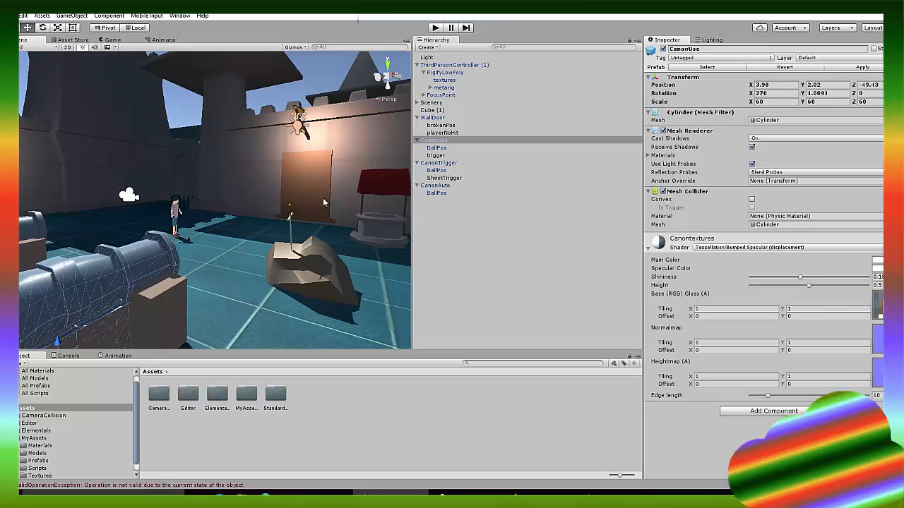
{"action": "mouse_move", "coordinate": [250, 196]}
{"action": "right_mouse_down"}
{"action": "mouse_move", "coordinate": [168, 254]}
{"action": "mouse_move", "coordinate": [122, 255]}
{"action": "right_mouse_up"}
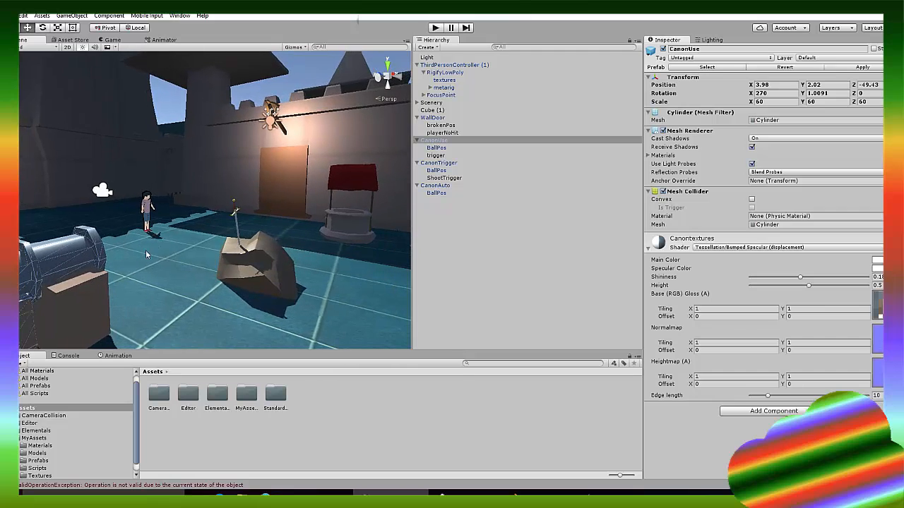
{"action": "key", "text": "f"}
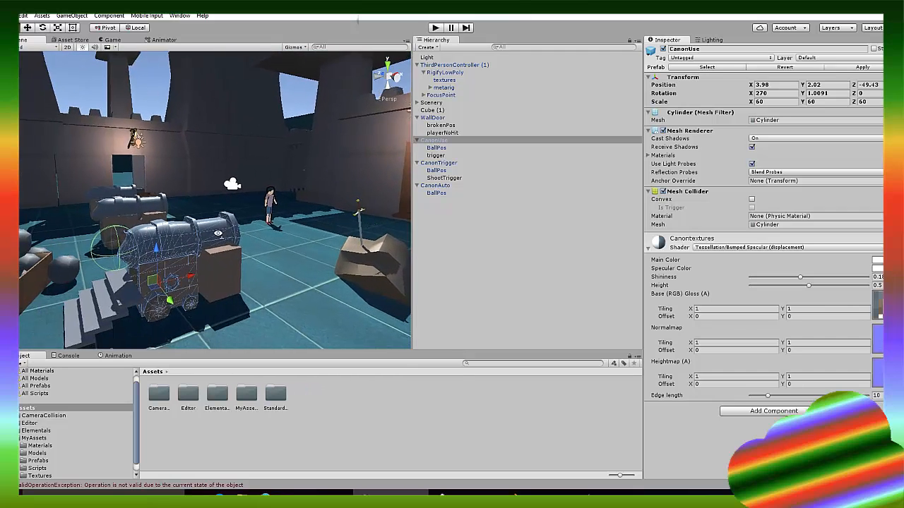